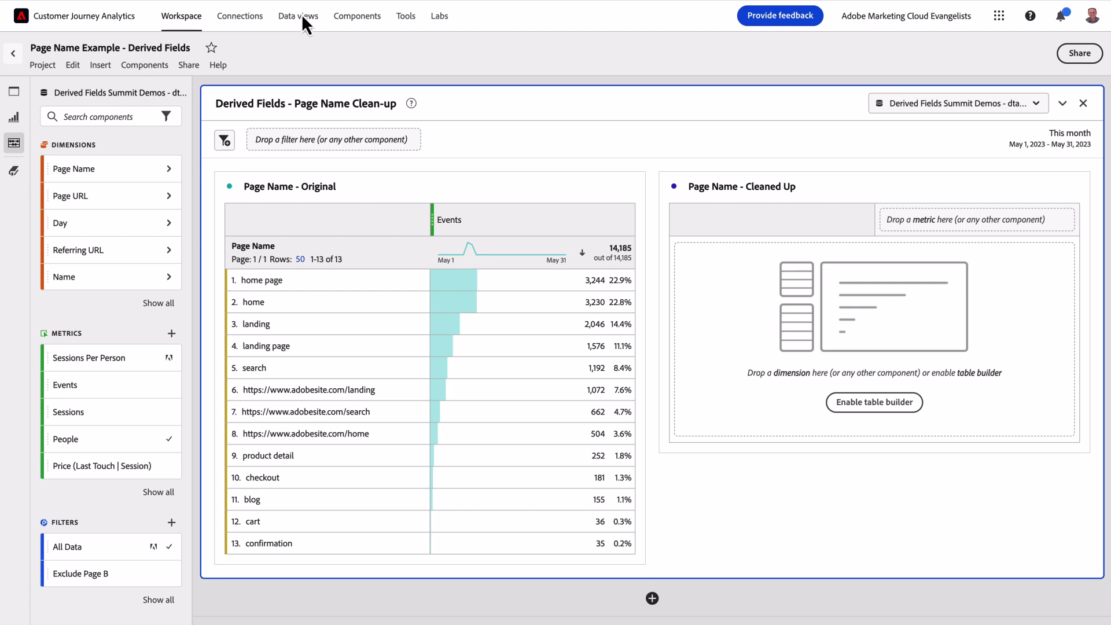
Go to Data views and start a new derived field for the data view
{"action": "left_click", "coordinate": [302, 18]}
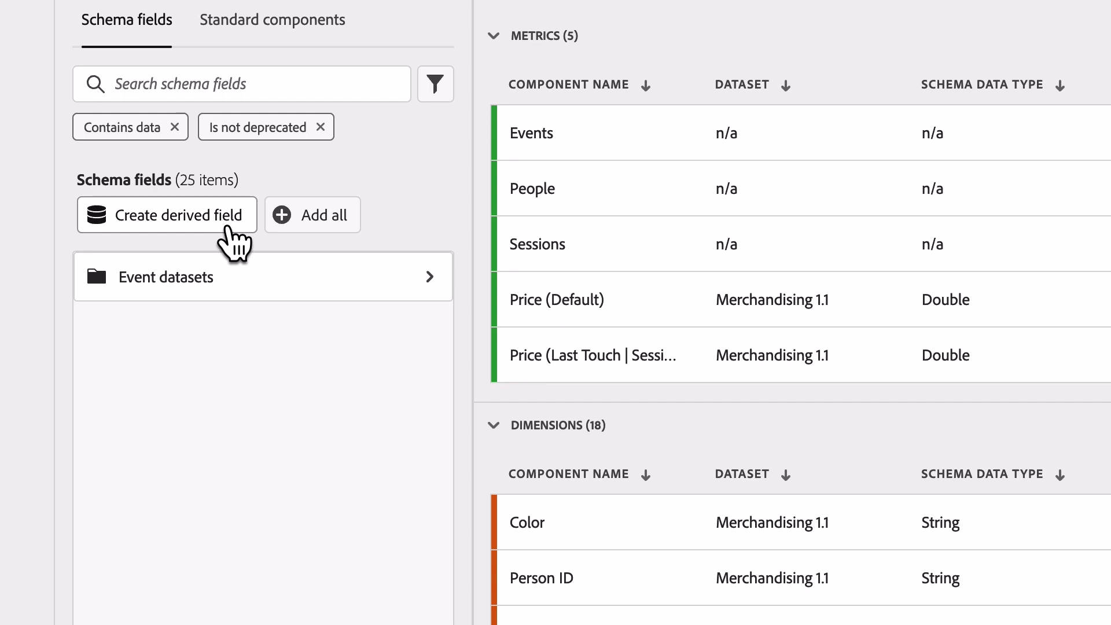
{"action": "left_click", "coordinate": [226, 229]}
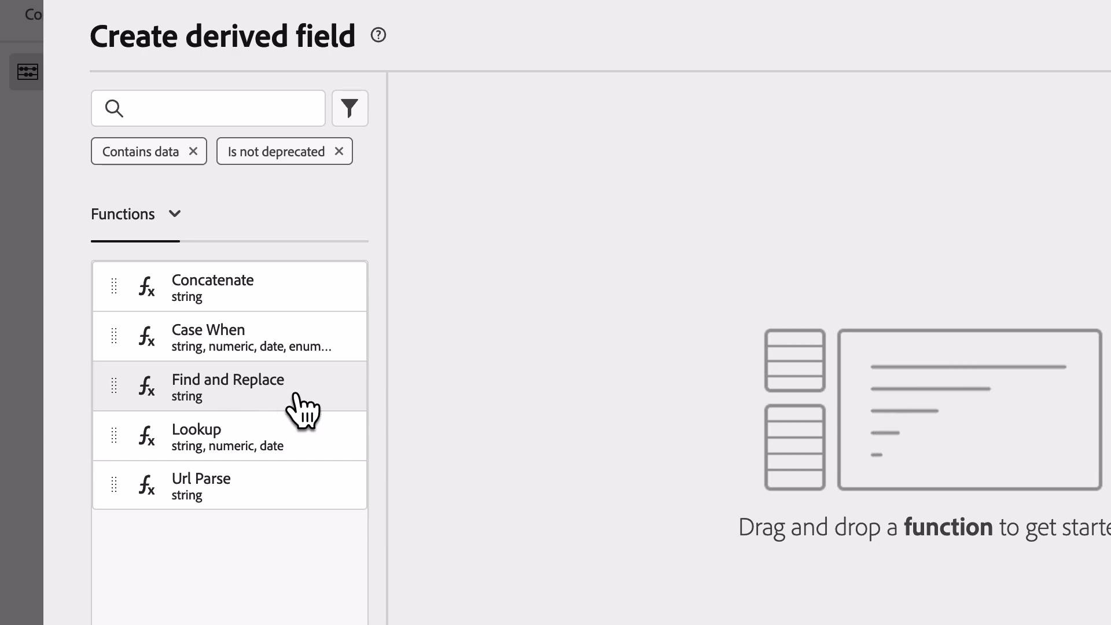
Add a Find and Replace rule whose value is the _amcevangelists Page Name schema field
{"action": "left_click_drag", "start_coordinate": [315, 397], "coordinate": [722, 354]}
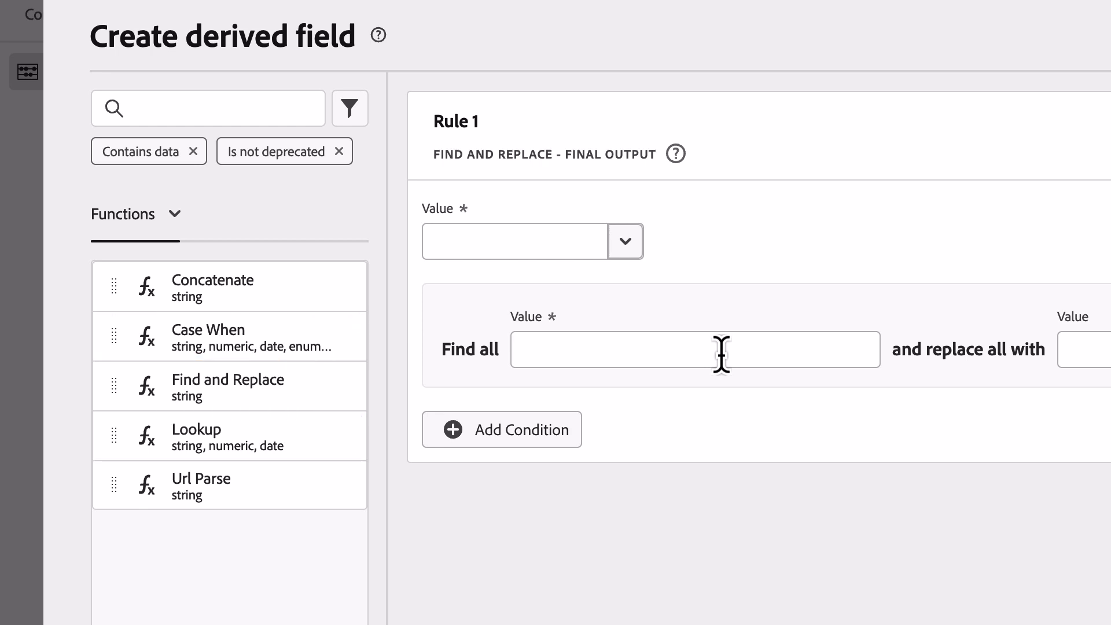
{"action": "left_click", "coordinate": [174, 218]}
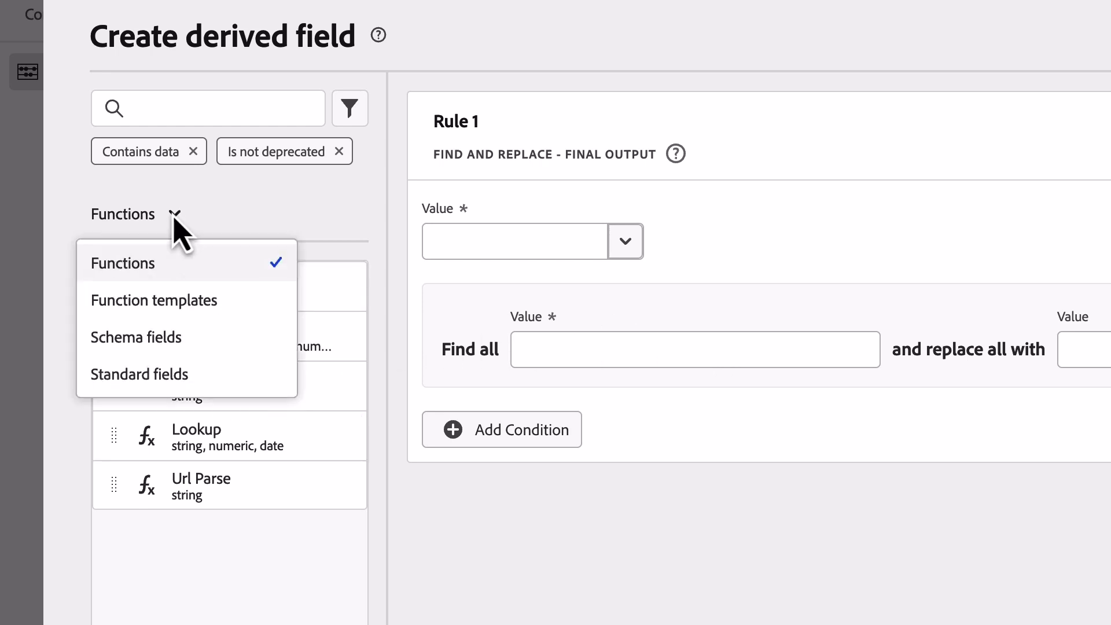
{"action": "left_click", "coordinate": [159, 341]}
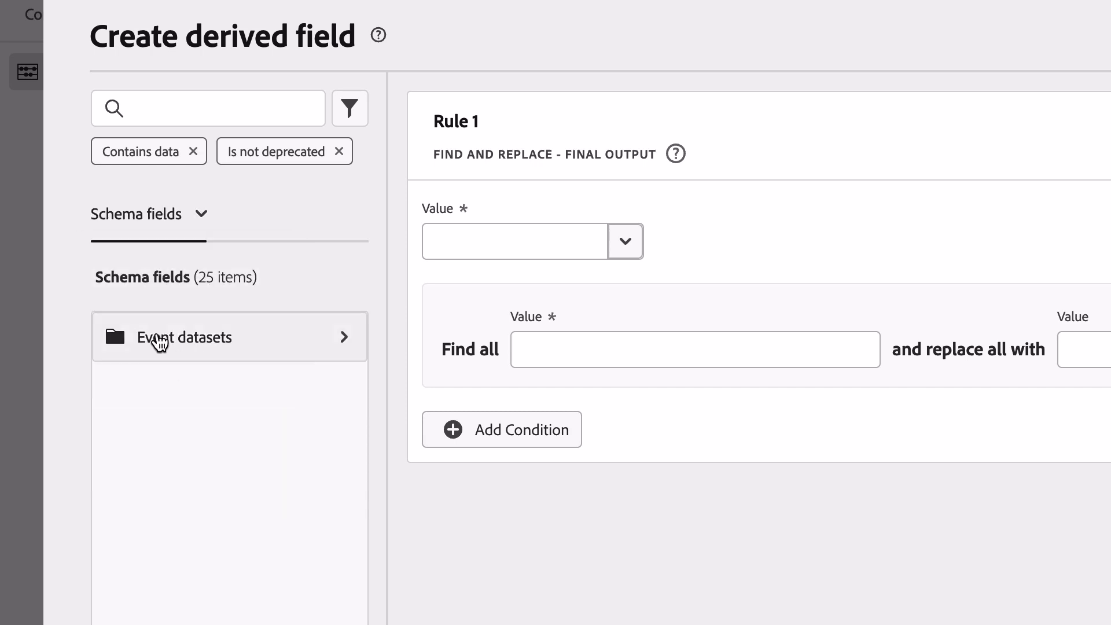
{"action": "left_click", "coordinate": [164, 345]}
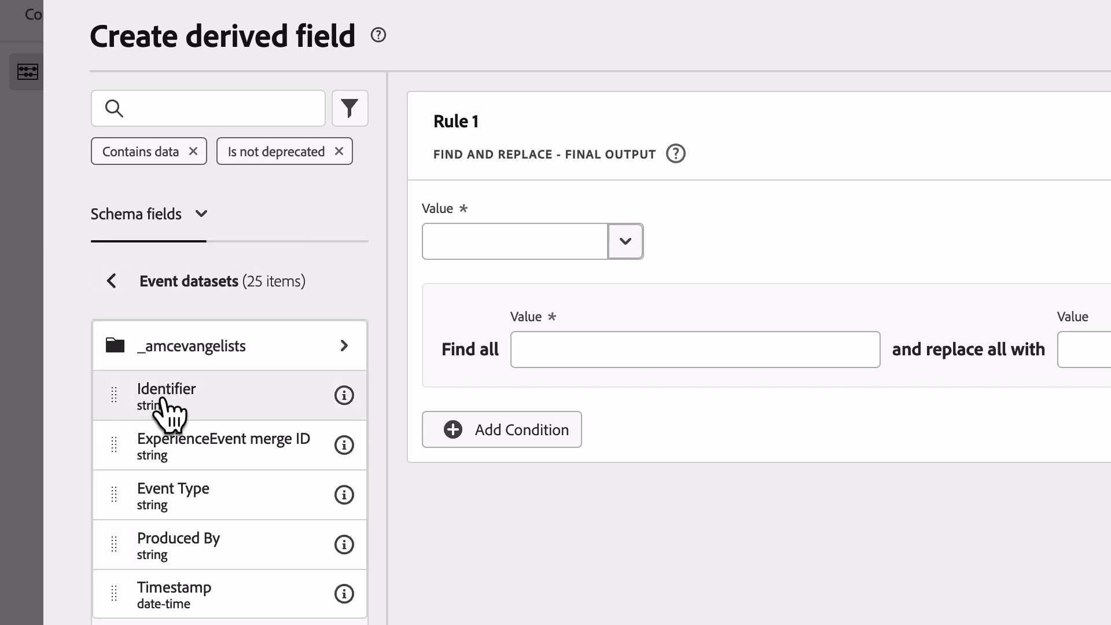
{"action": "left_click", "coordinate": [184, 356]}
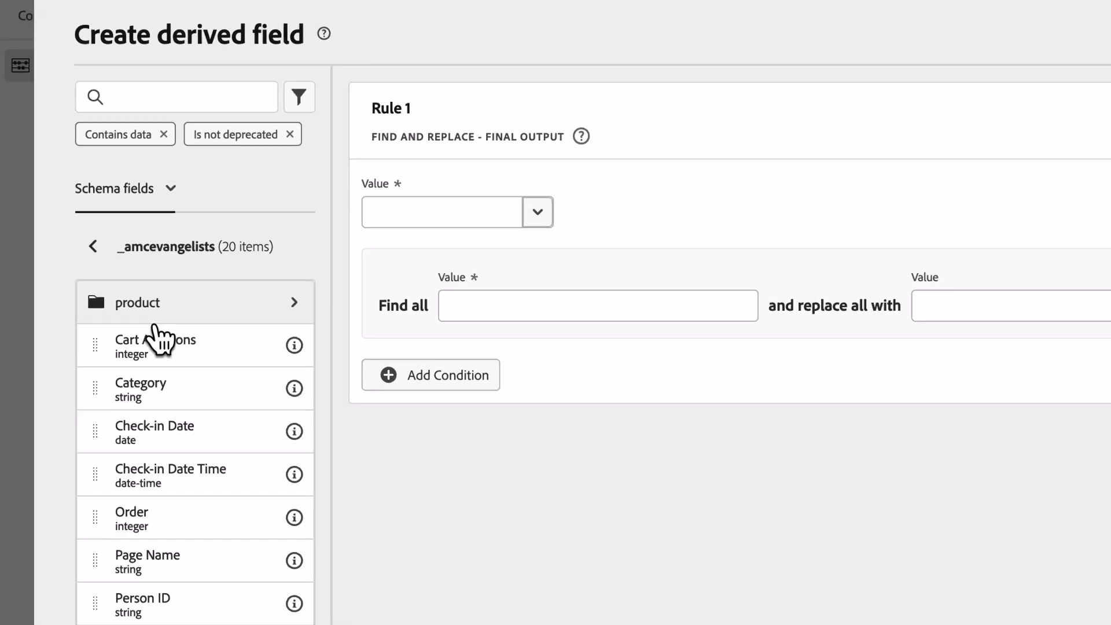
{"action": "scroll", "coordinate": [191, 608], "scroll_direction": "down", "scroll_amount": 5}
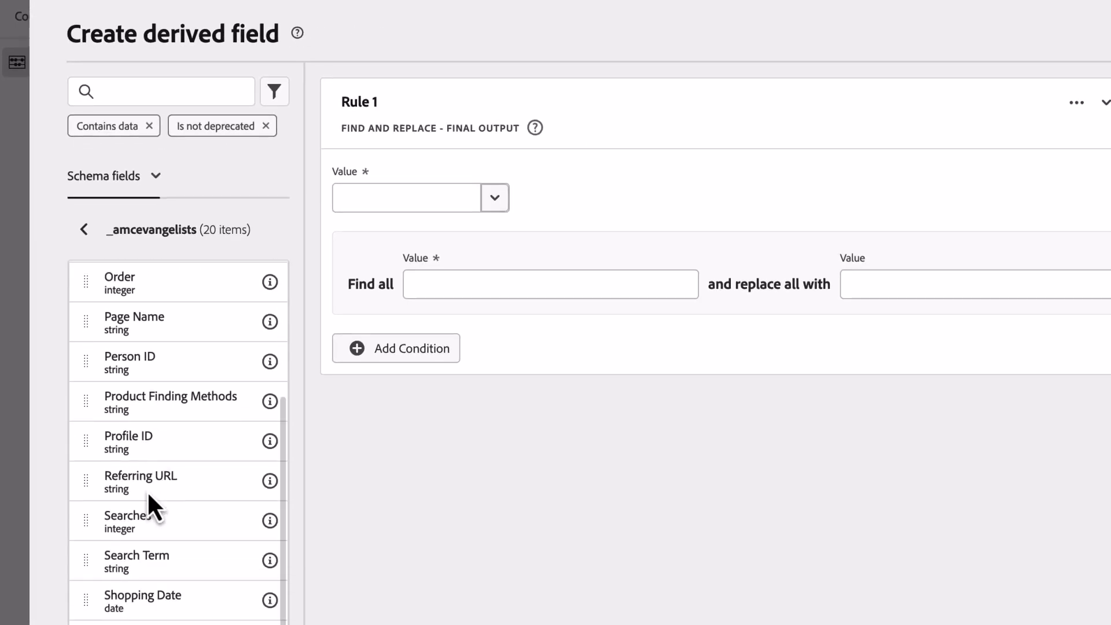
{"action": "left_click_drag", "start_coordinate": [165, 333], "coordinate": [427, 203]}
Replace the landing, site base and home page URLs with landing, search and home
{"action": "left_click", "coordinate": [205, 278]}
{"action": "type", "text": "https://www.adobesite.com/landing"}
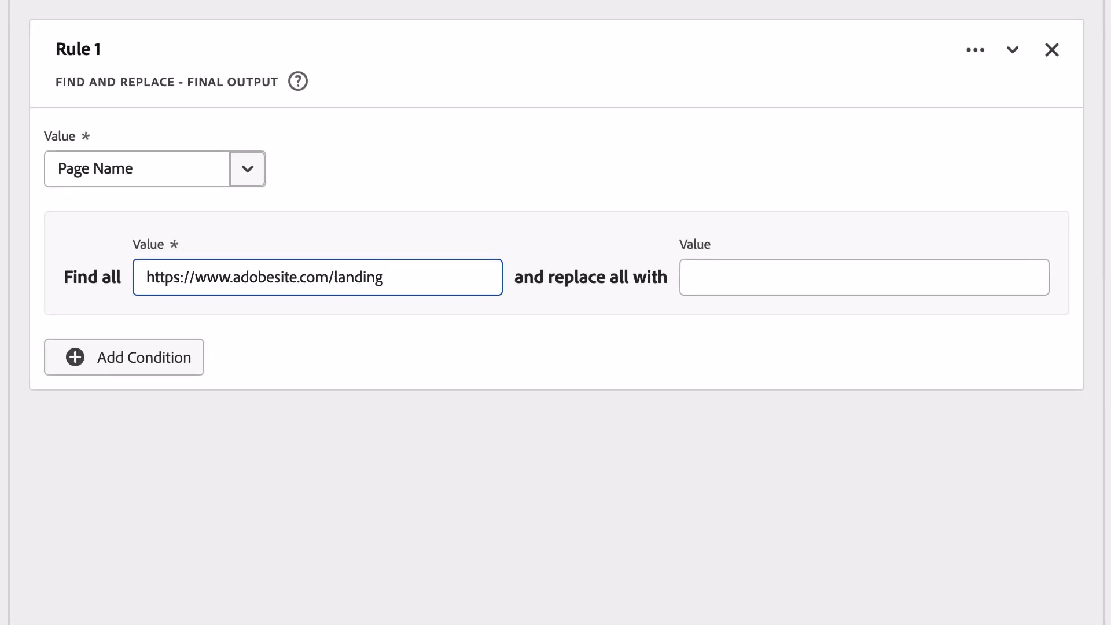
{"action": "left_click", "coordinate": [830, 280]}
{"action": "type", "text": "landing"}
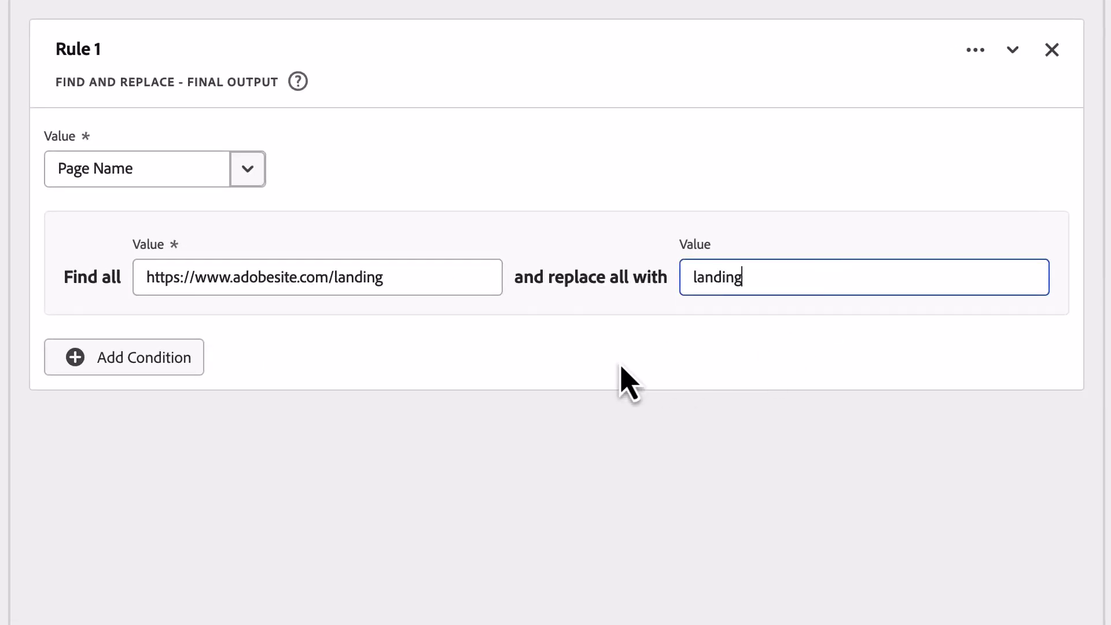
{"action": "left_click", "coordinate": [173, 364]}
{"action": "type", "text": "https://www.adobesite.com/"}
{"action": "type", "text": "search"}
{"action": "left_click", "coordinate": [712, 404]}
{"action": "type", "text": "search"}
{"action": "left_click", "coordinate": [155, 483]}
{"action": "type", "text": "https://www.adobesite.com/"}
{"action": "type", "text": "home"}
{"action": "left_click", "coordinate": [753, 515]}
{"action": "type", "text": "home"}
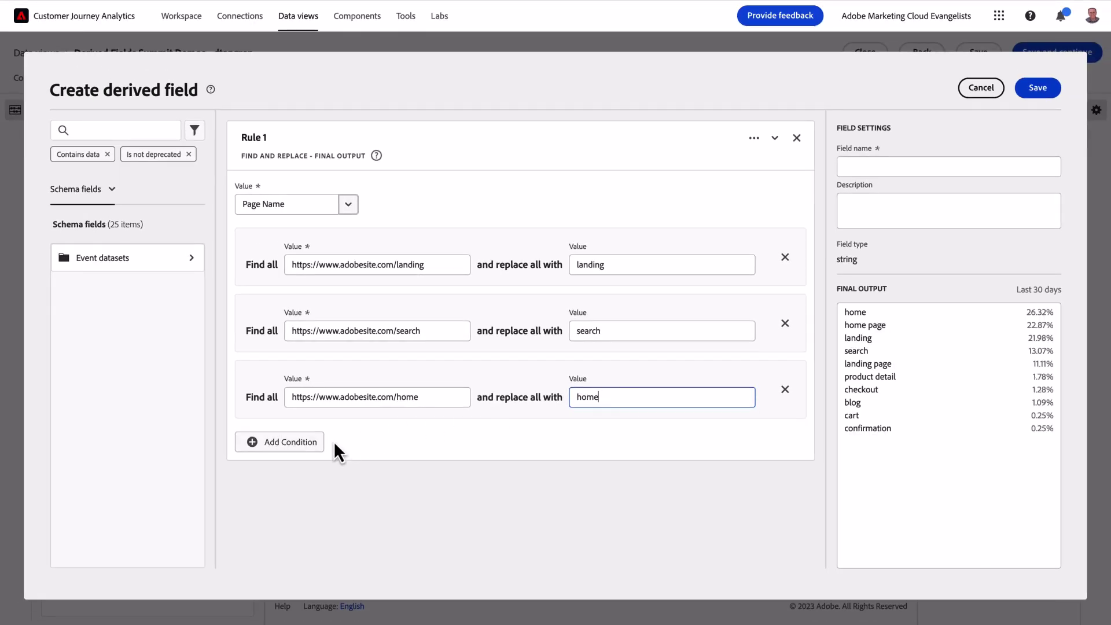
Map 'landing page' to landing and 'home page' to home, and name the field Page Name - New
{"action": "left_click", "coordinate": [317, 447]}
{"action": "type", "text": "landing page"}
{"action": "key", "text": "Tab"}
{"action": "type", "text": "landing"}
{"action": "left_click", "coordinate": [287, 511]}
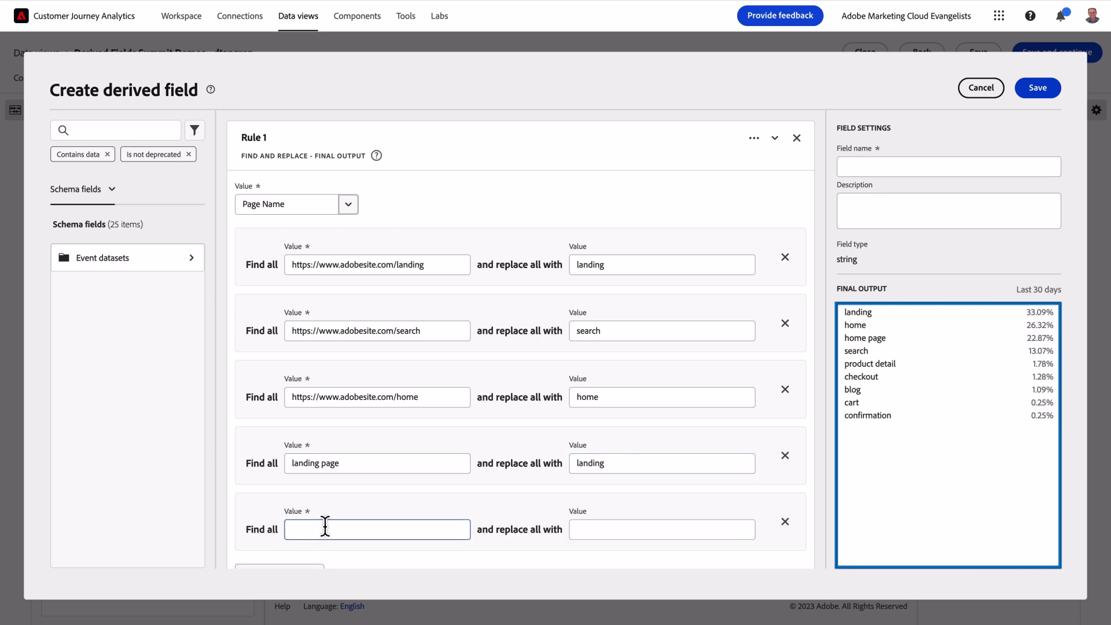
{"action": "type", "text": "home page"}
{"action": "key", "text": "Tab"}
{"action": "type", "text": "home"}
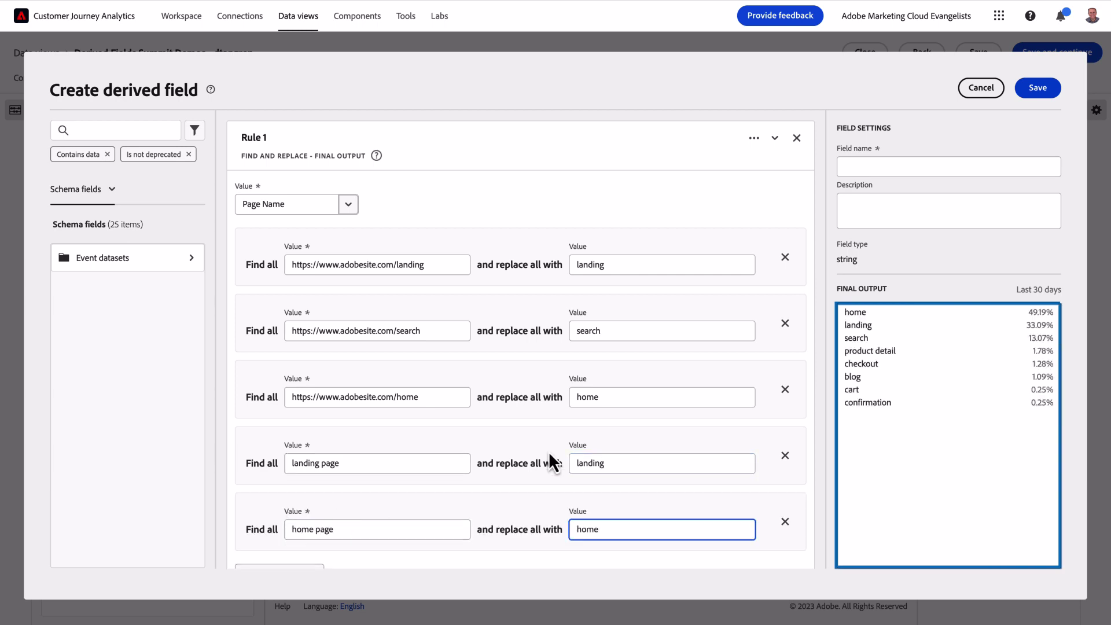
{"action": "left_click", "coordinate": [930, 172]}
{"action": "type", "text": "Page Name - New"}
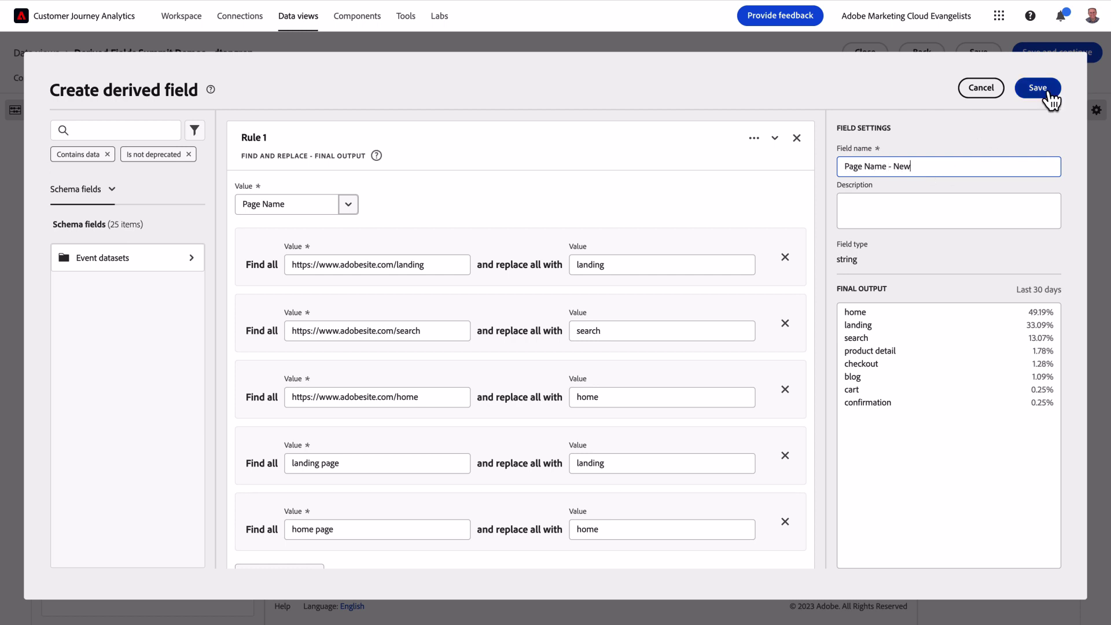
Save Page Name - New, add it to the data view's Dimensions, and save the data view
{"action": "left_click", "coordinate": [1039, 89]}
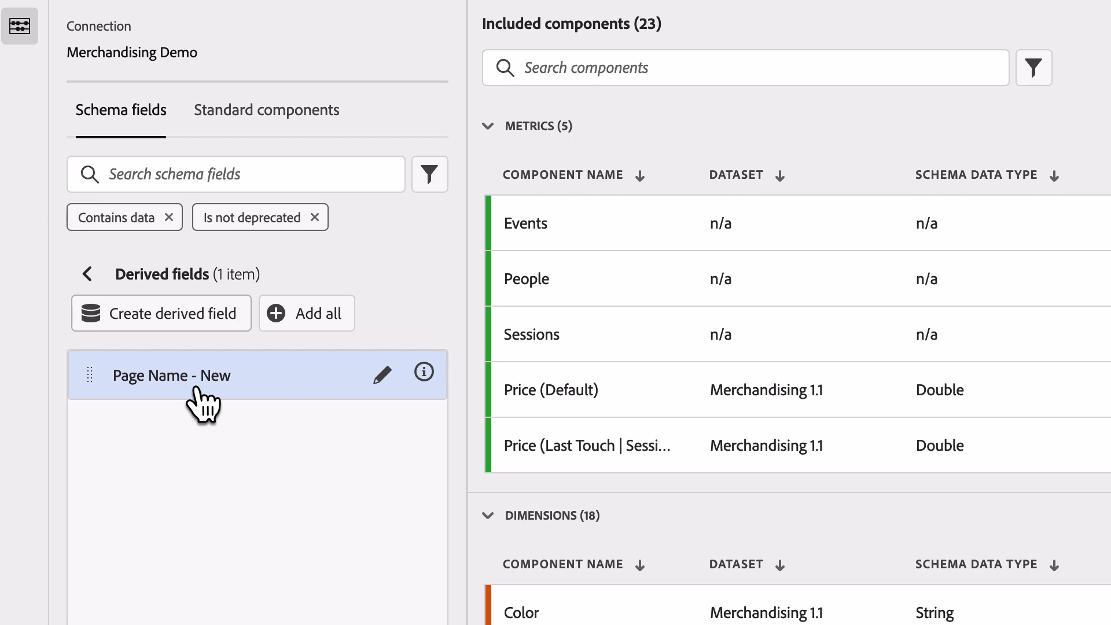
{"action": "left_click_drag", "start_coordinate": [196, 391], "coordinate": [252, 446]}
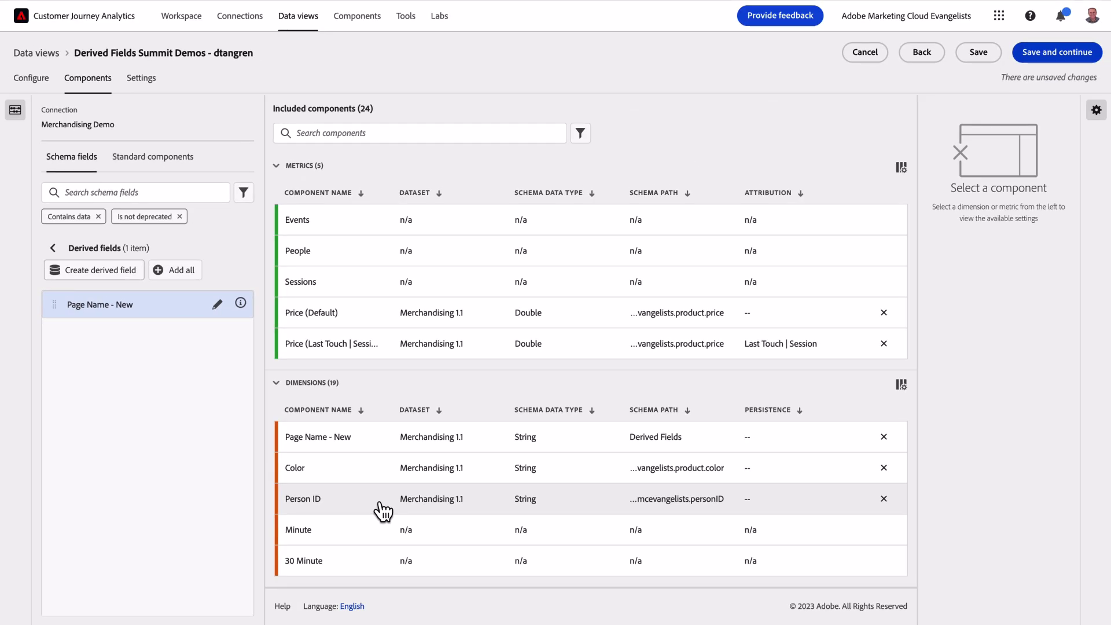
{"action": "left_click", "coordinate": [977, 52]}
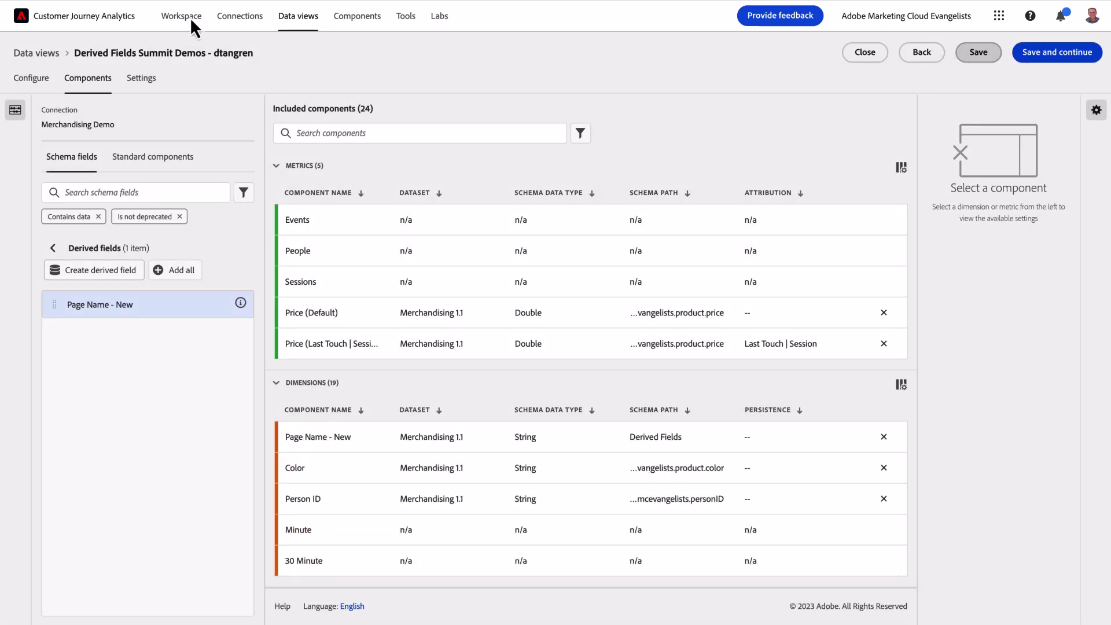
In Workspace, refresh components, search 'page na', and drop Page Name - New into the Page Name - Cleaned Up table
{"action": "left_click", "coordinate": [182, 16]}
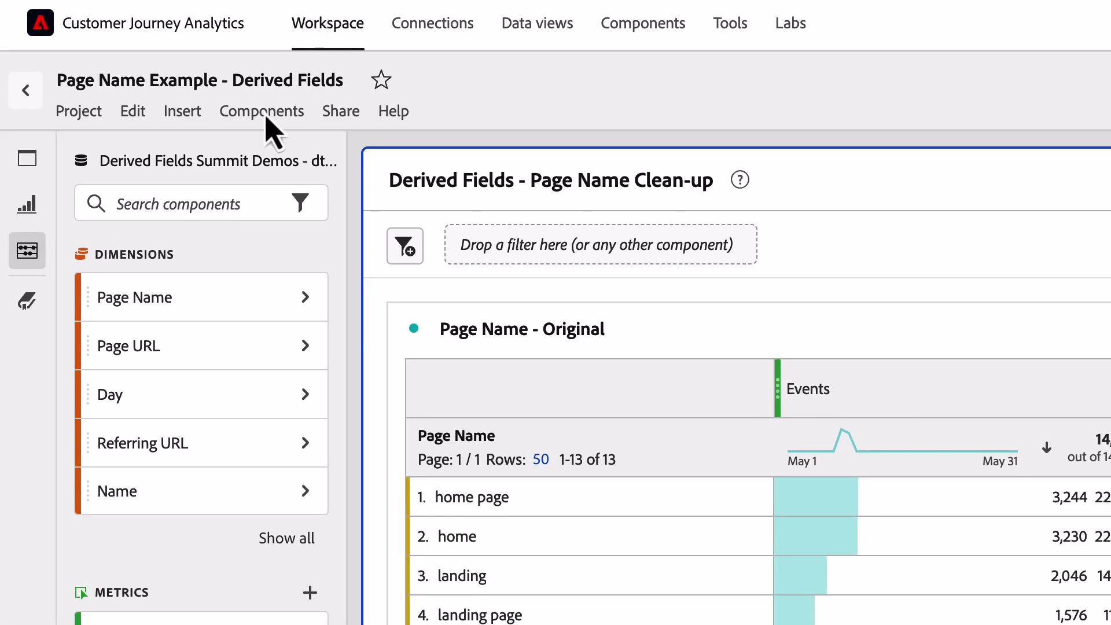
{"action": "left_click", "coordinate": [175, 77]}
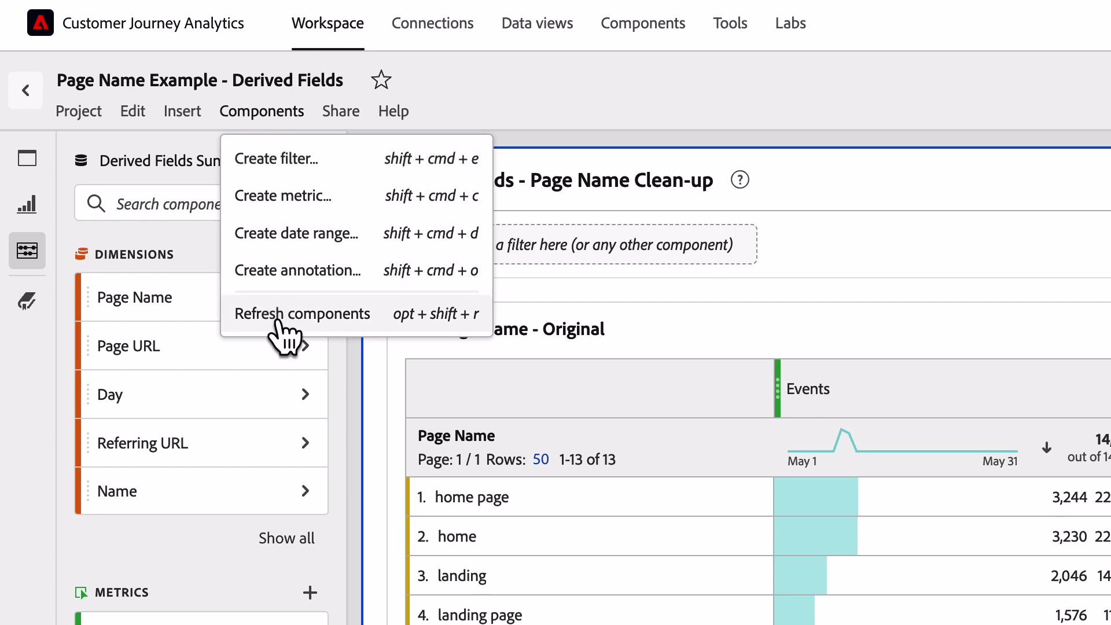
{"action": "left_click", "coordinate": [185, 212]}
{"action": "left_click", "coordinate": [204, 204]}
{"action": "type", "text": "page na"}
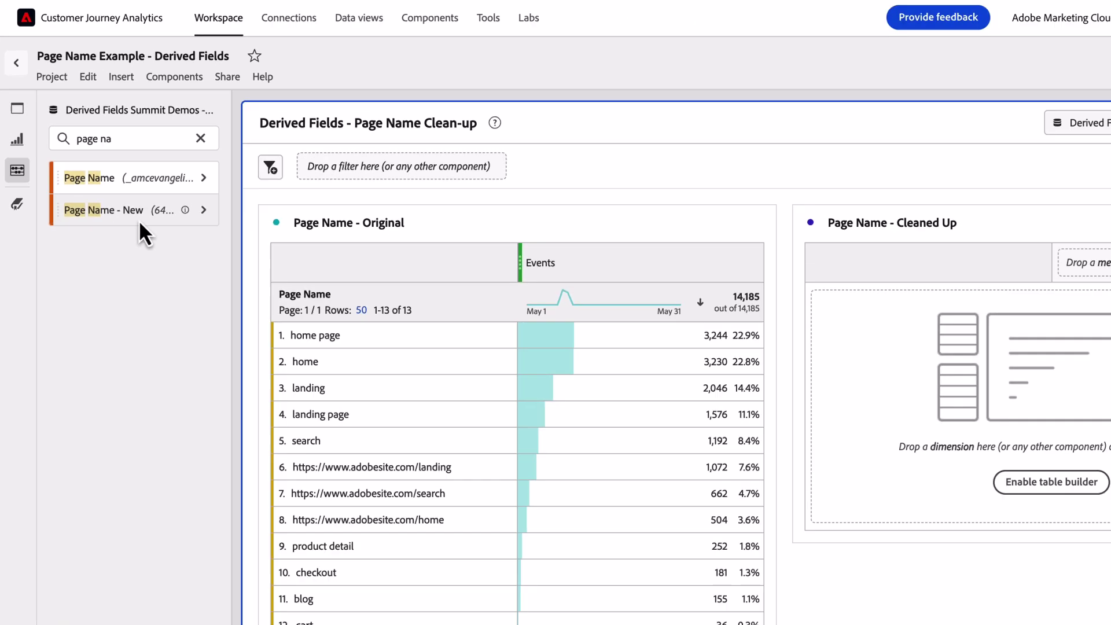
{"action": "left_click_drag", "start_coordinate": [174, 312], "coordinate": [771, 291]}
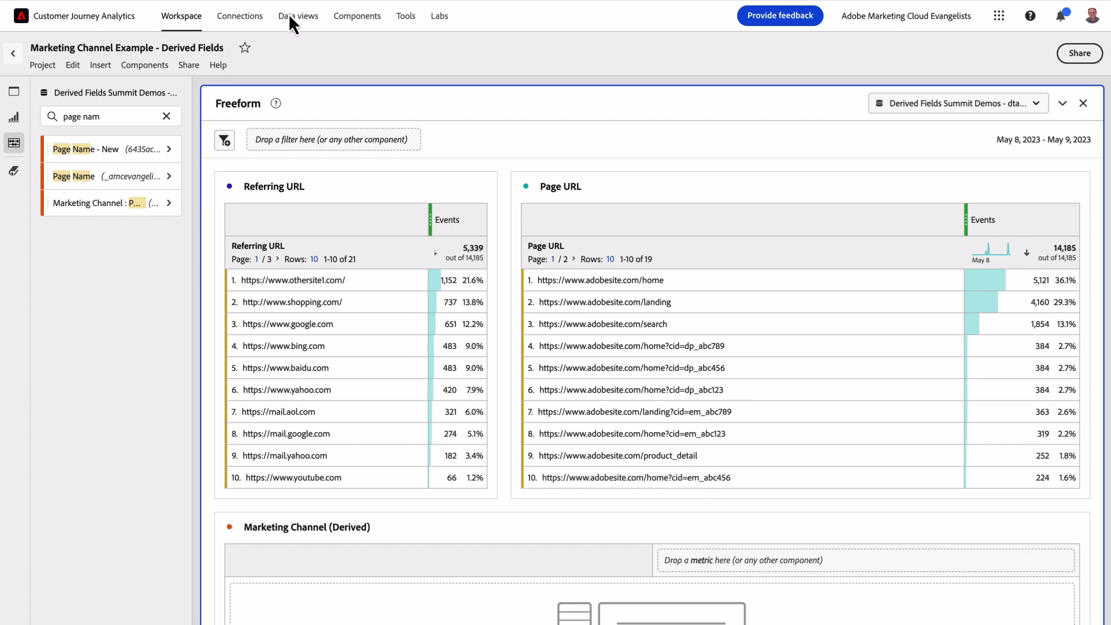
Start another derived field from the Marketing channels function template
{"action": "left_click", "coordinate": [288, 12]}
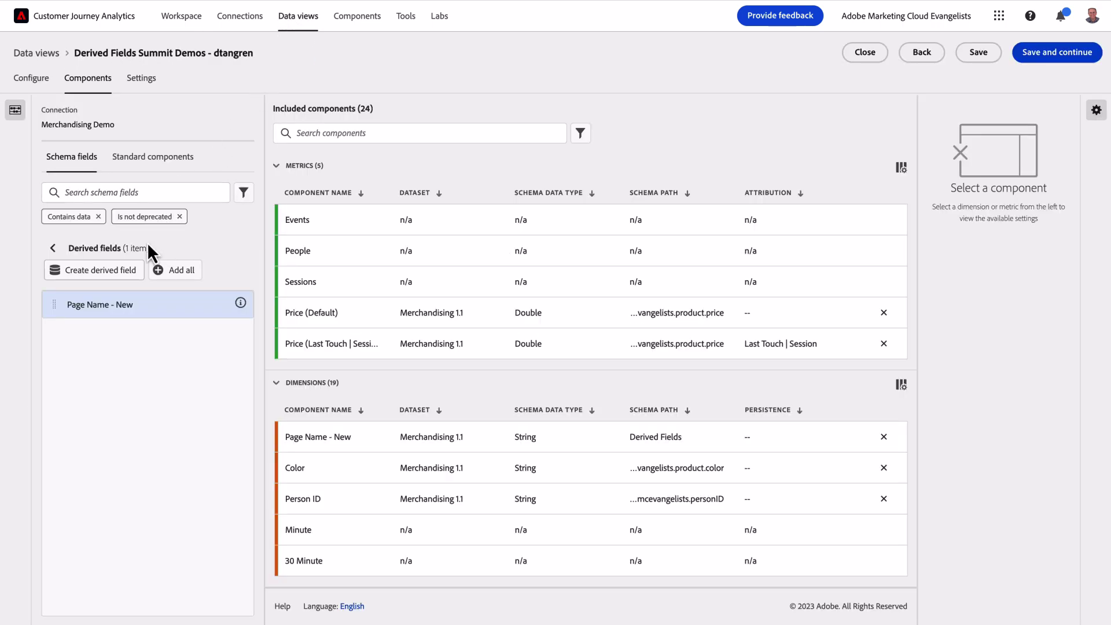
{"action": "left_click", "coordinate": [138, 282]}
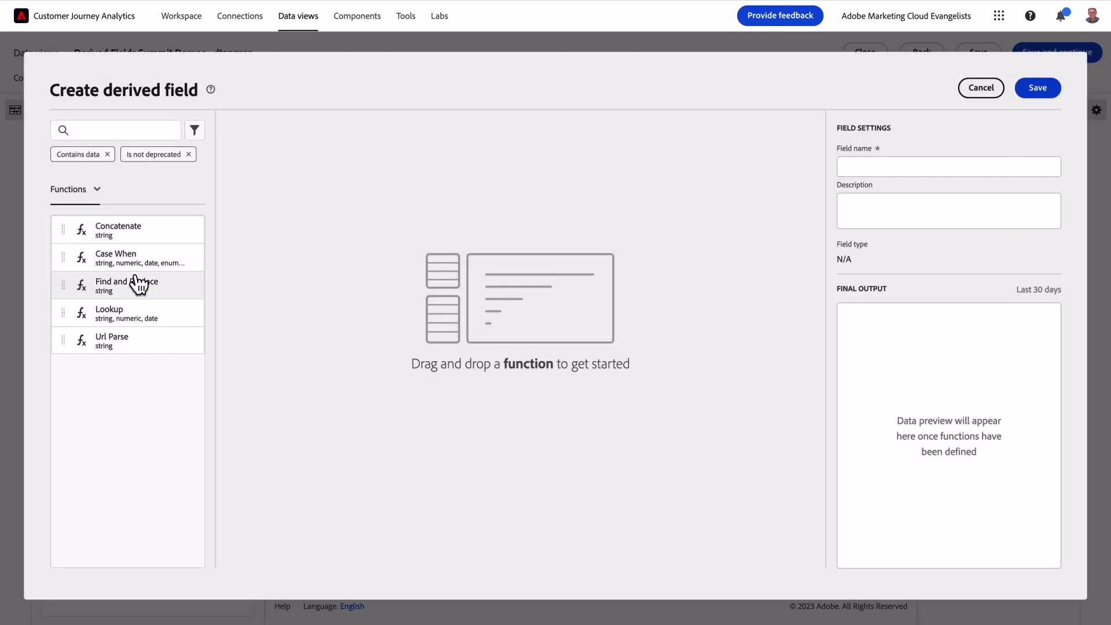
{"action": "left_click", "coordinate": [88, 187]}
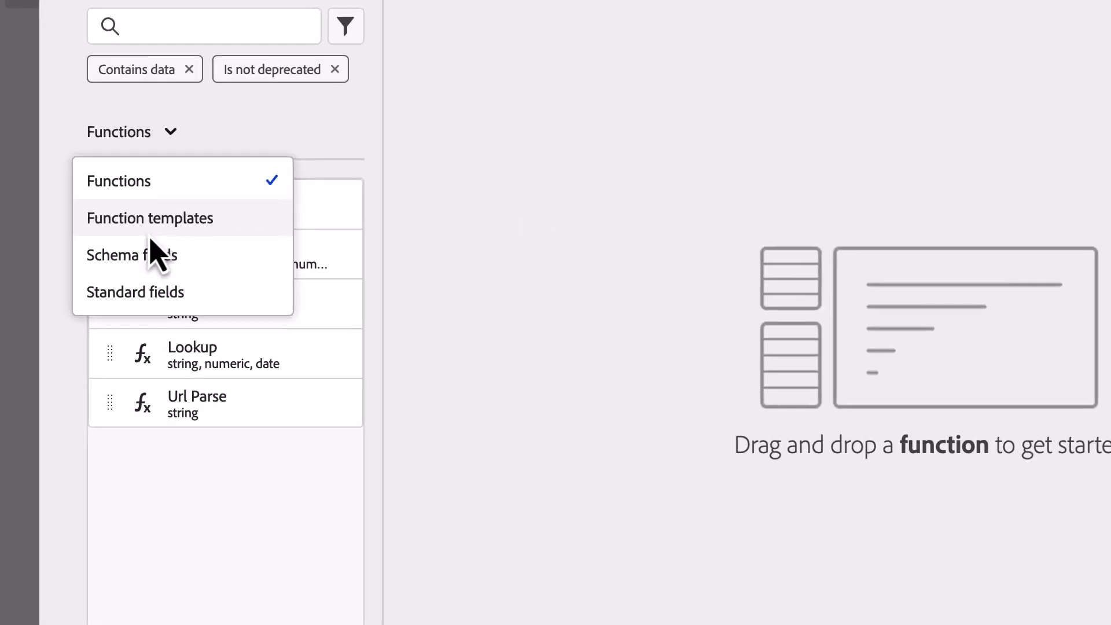
{"action": "left_click", "coordinate": [192, 234]}
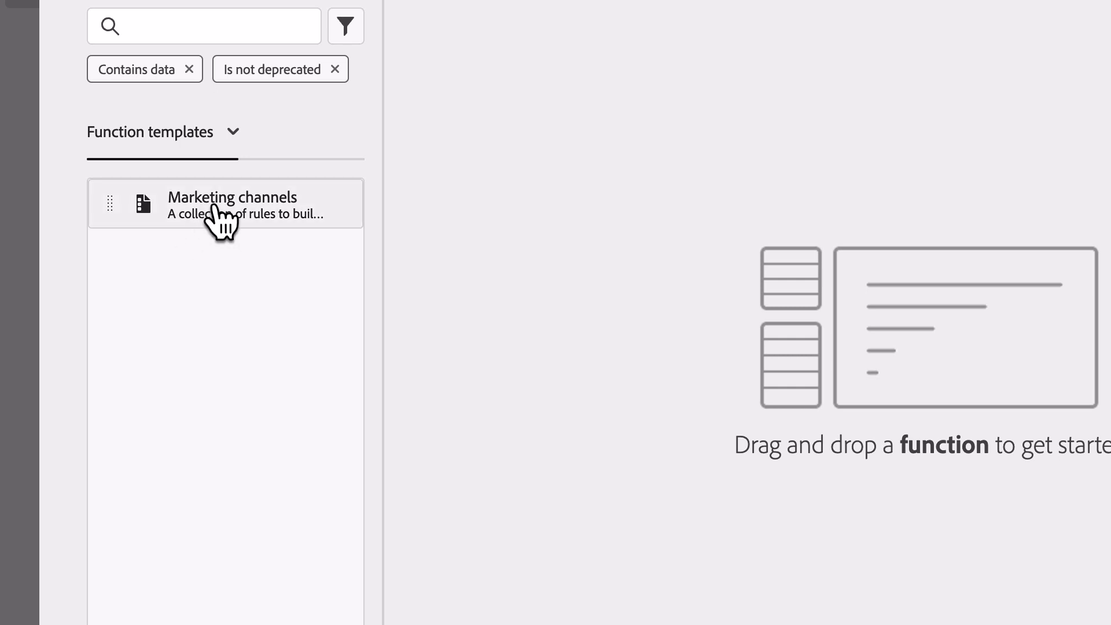
{"action": "left_click_drag", "start_coordinate": [228, 204], "coordinate": [582, 193]}
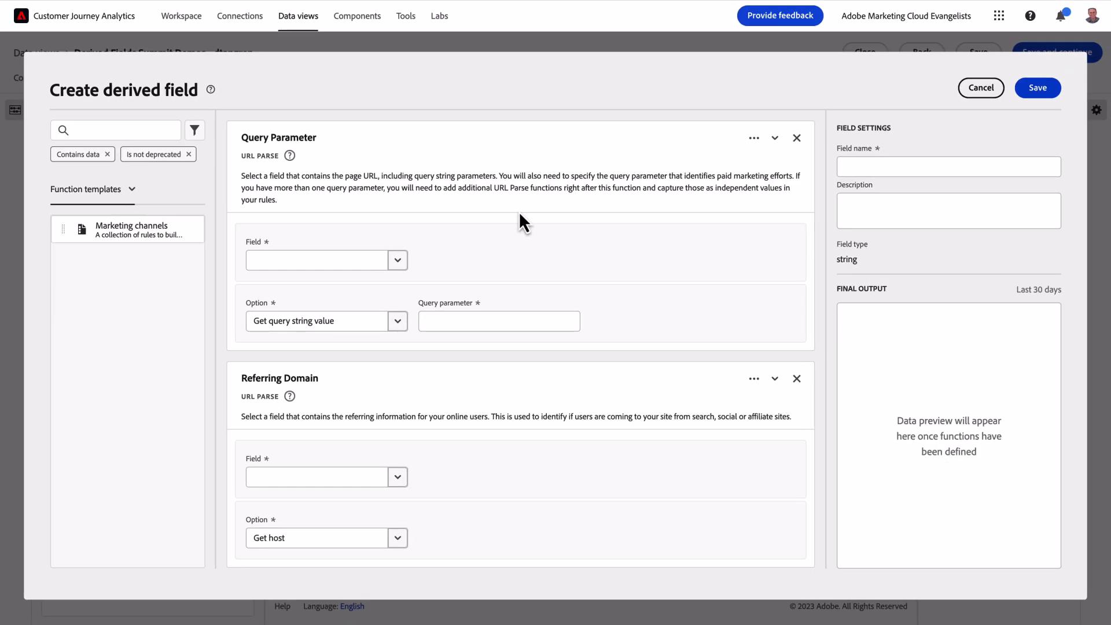
Feed the Query Parameter rule from Page URL with query parameter cid
{"action": "scroll", "coordinate": [518, 211], "scroll_direction": "down", "scroll_amount": 1}
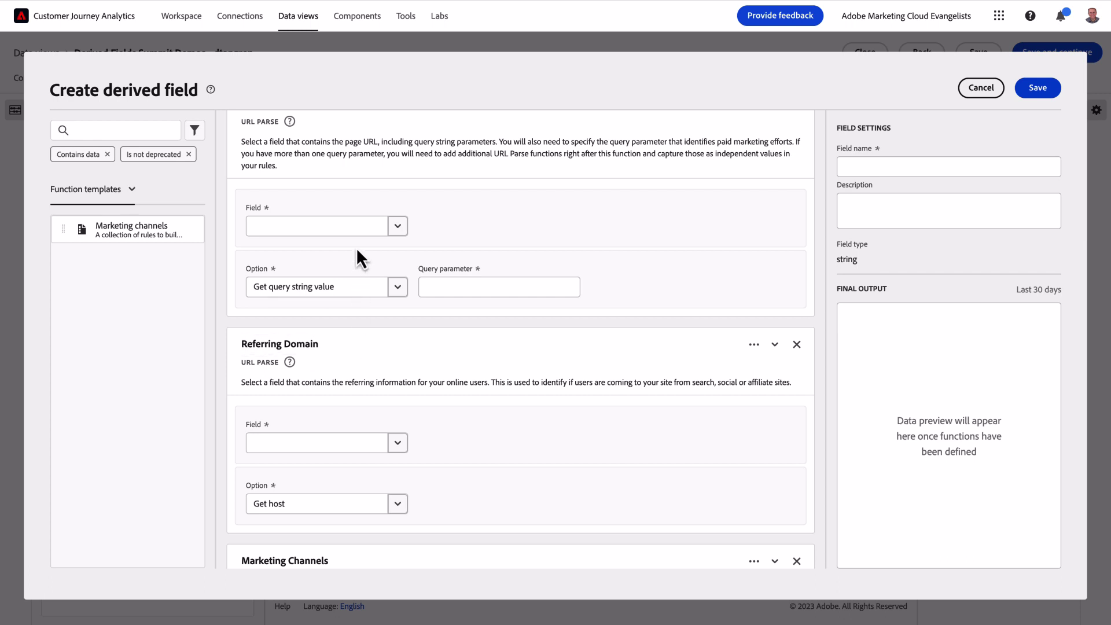
{"action": "scroll", "coordinate": [357, 251], "scroll_direction": "up", "scroll_amount": 1}
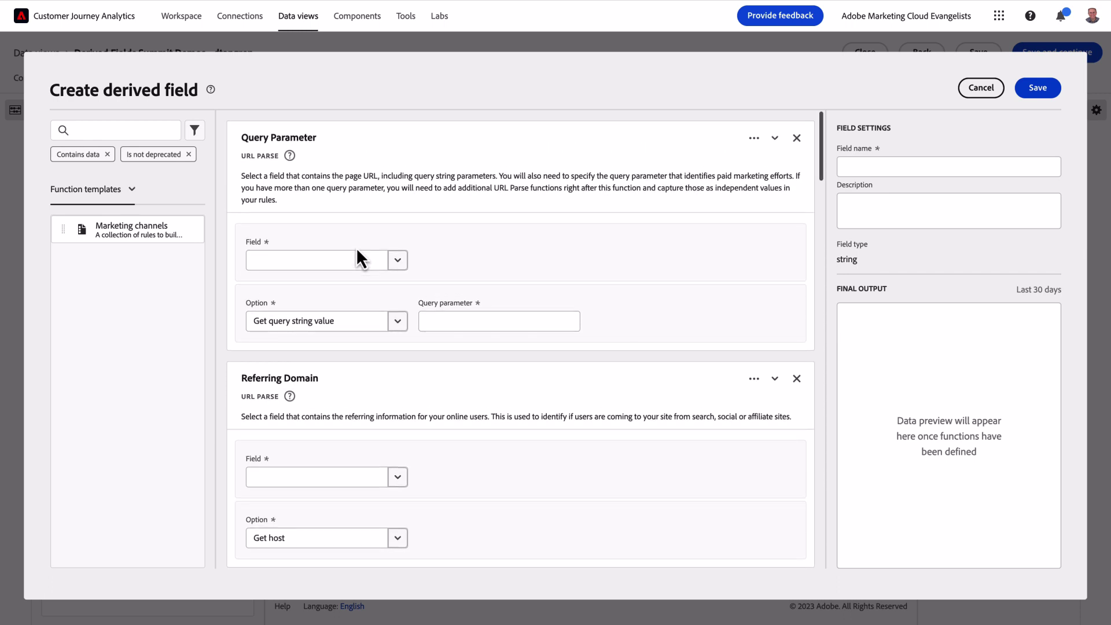
{"action": "left_click", "coordinate": [115, 191]}
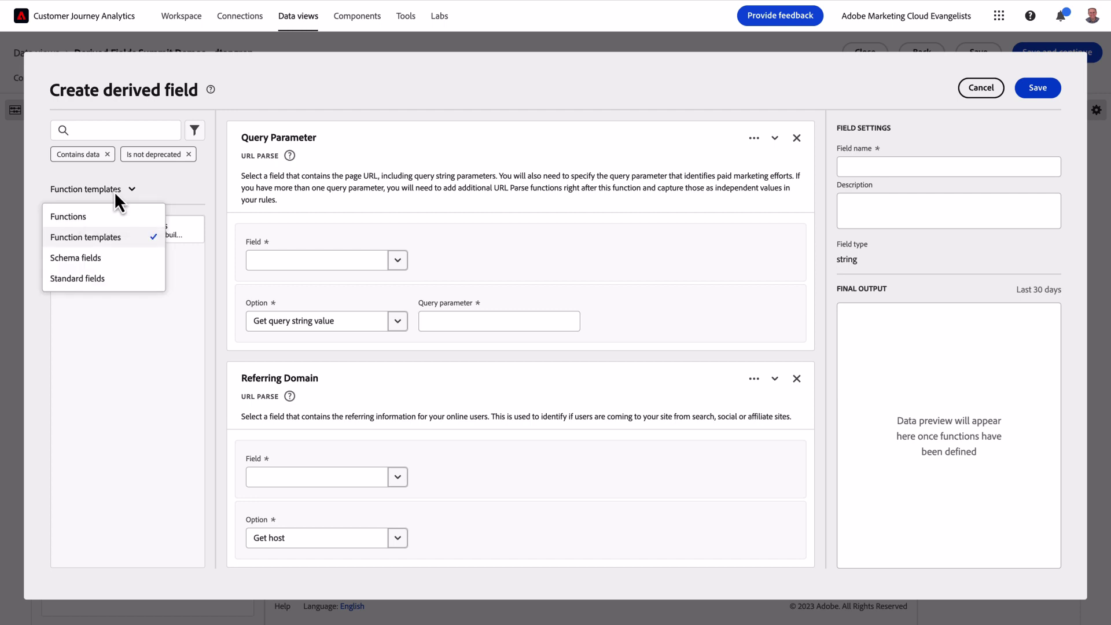
{"action": "left_click", "coordinate": [97, 256]}
{"action": "left_click", "coordinate": [99, 259]}
{"action": "scroll", "coordinate": [108, 370], "scroll_direction": "down", "scroll_amount": 1}
{"action": "scroll", "coordinate": [109, 369], "scroll_direction": "down", "scroll_amount": 3}
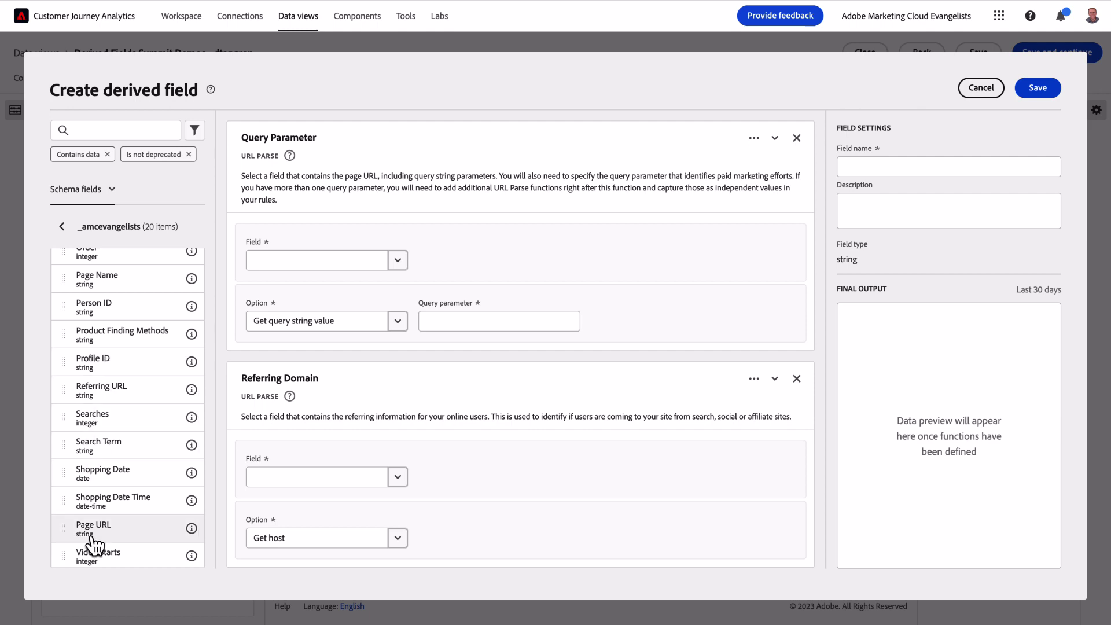
{"action": "left_click_drag", "start_coordinate": [93, 542], "coordinate": [318, 260]}
{"action": "left_click", "coordinate": [104, 257]}
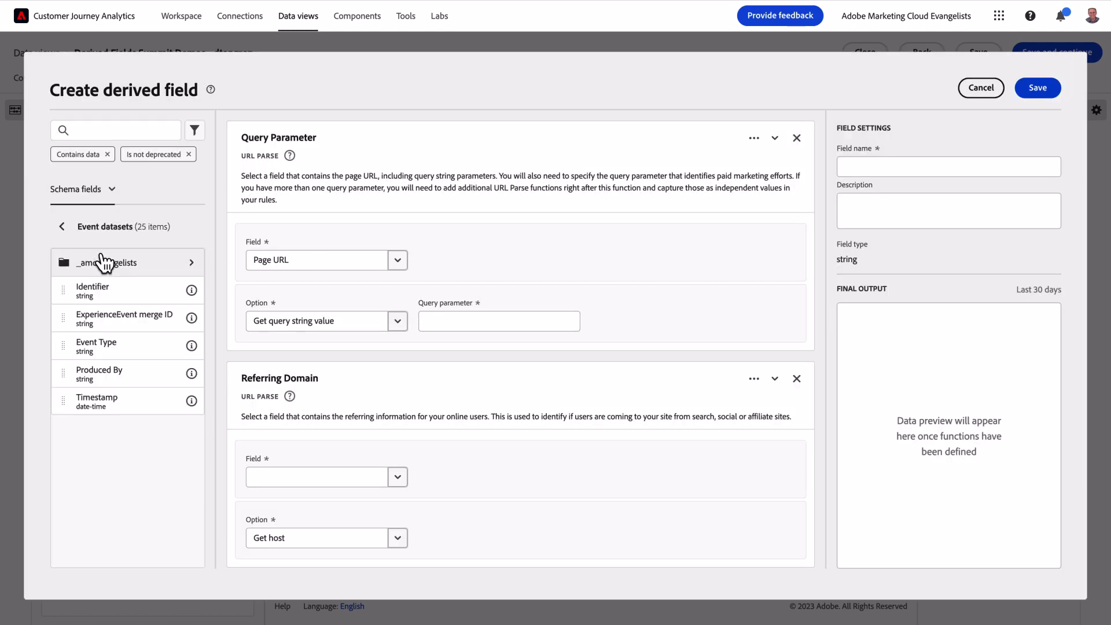
{"action": "left_click", "coordinate": [107, 267]}
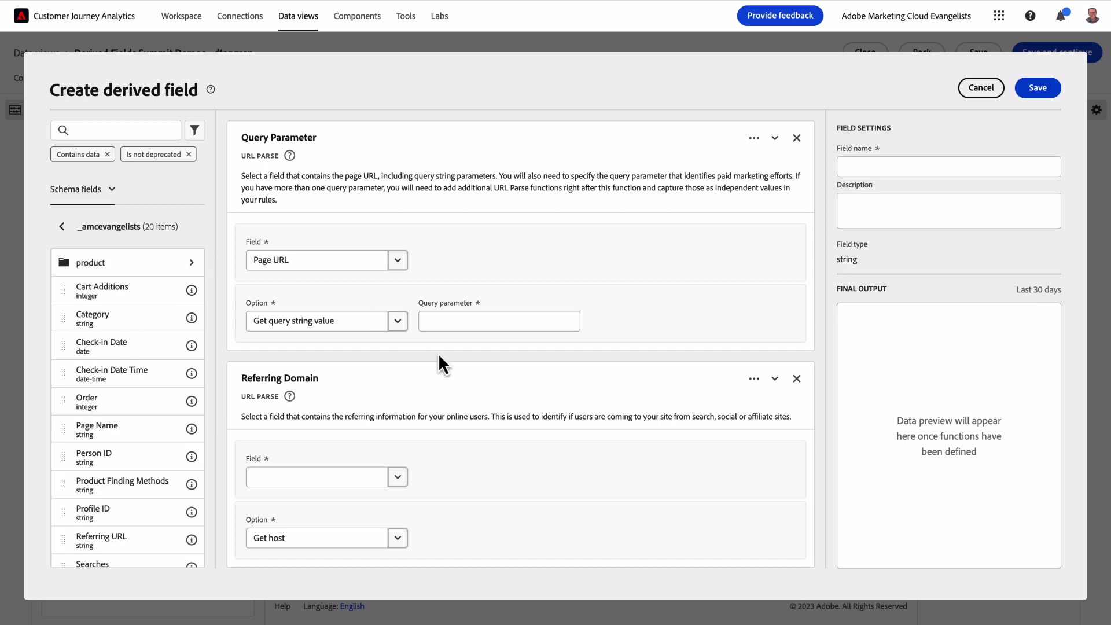
{"action": "left_click", "coordinate": [459, 320]}
{"action": "type", "text": "cid"}
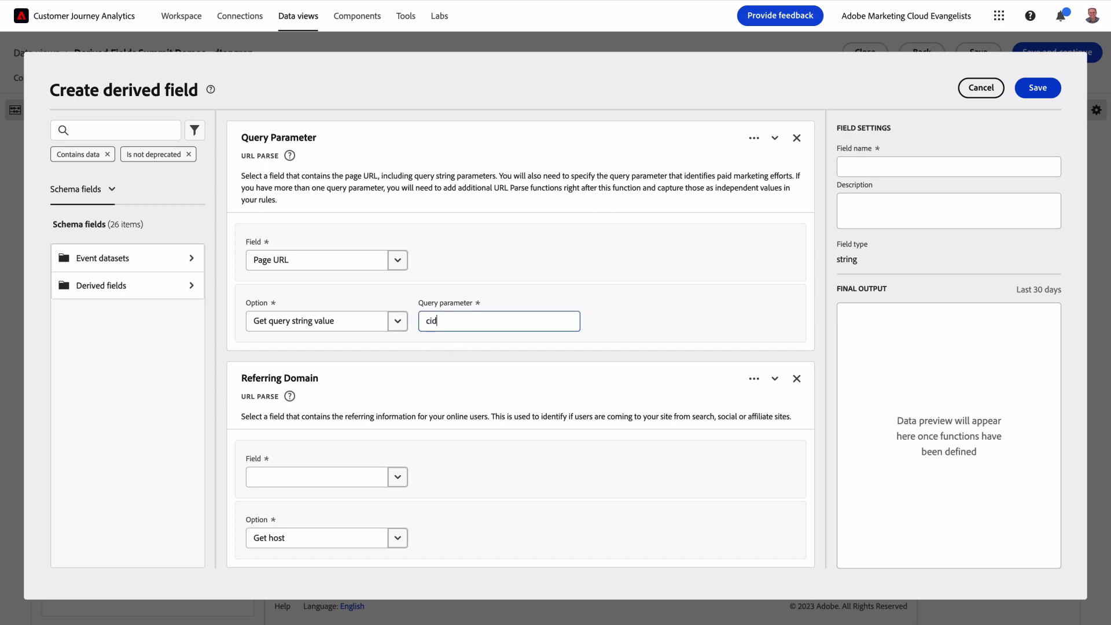
Use Referring URL as the Referring Domain rule's field
{"action": "left_click", "coordinate": [167, 266]}
{"action": "left_click", "coordinate": [127, 271]}
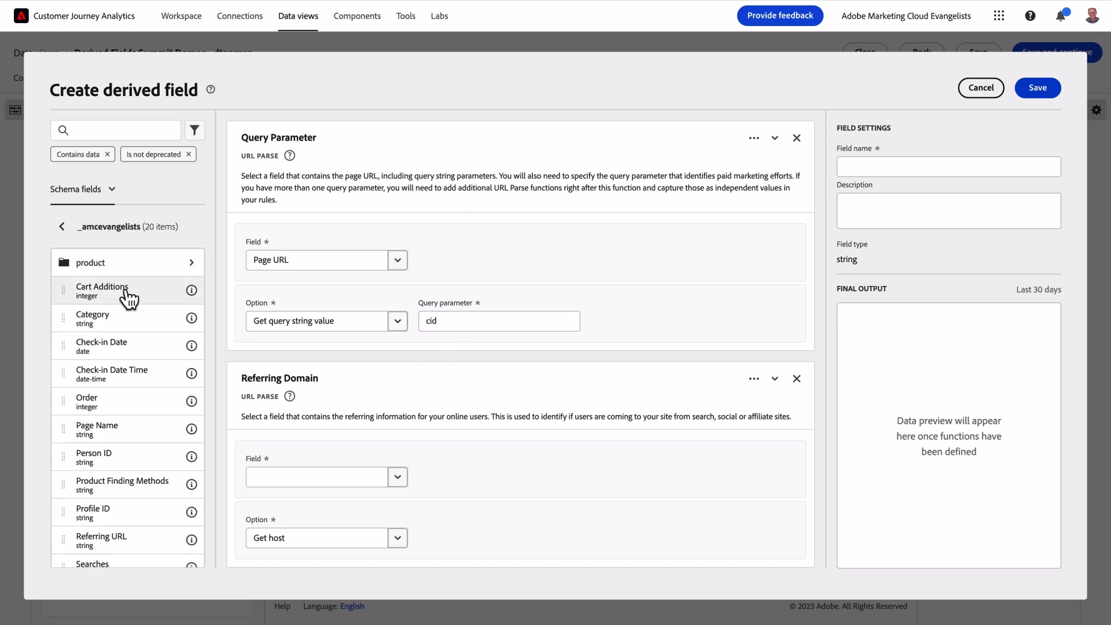
{"action": "scroll", "coordinate": [124, 443], "scroll_direction": "down", "scroll_amount": 3}
{"action": "left_click_drag", "start_coordinate": [125, 416], "coordinate": [323, 478]}
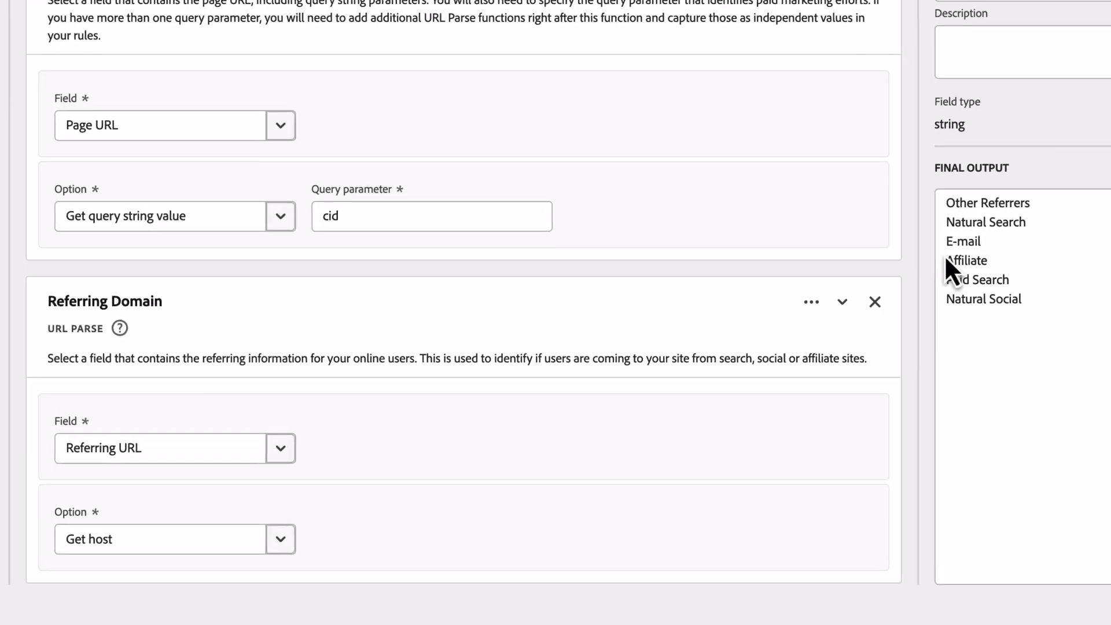
Set the query parameter matches to em_ for E-mail and dp_ for Display
{"action": "scroll", "coordinate": [802, 416], "scroll_direction": "down", "scroll_amount": 7}
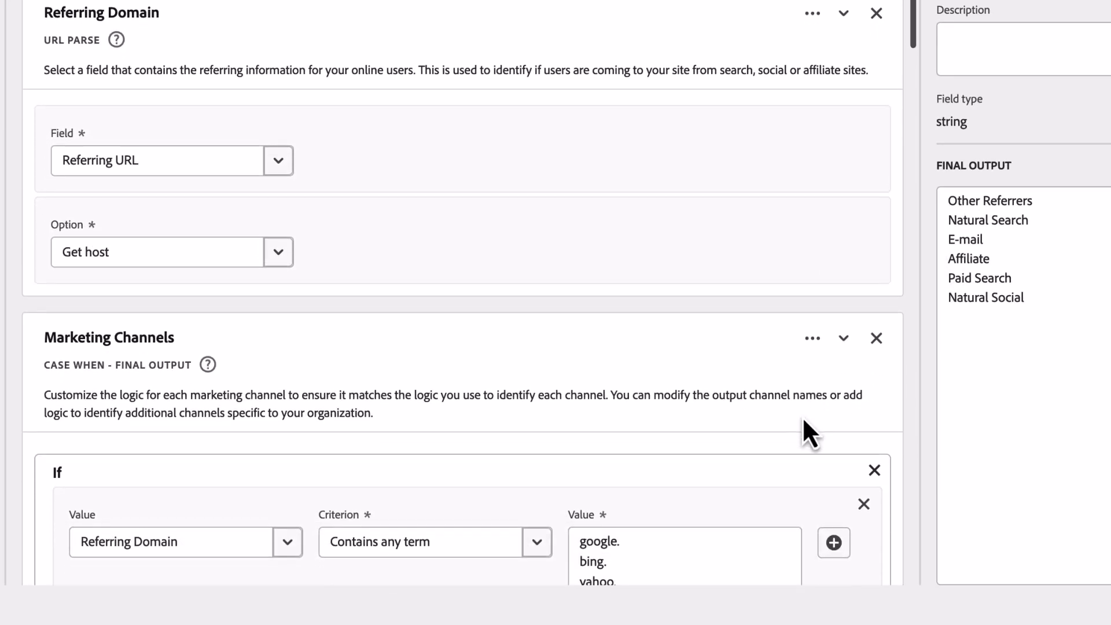
{"action": "scroll", "coordinate": [802, 415], "scroll_direction": "down", "scroll_amount": 4}
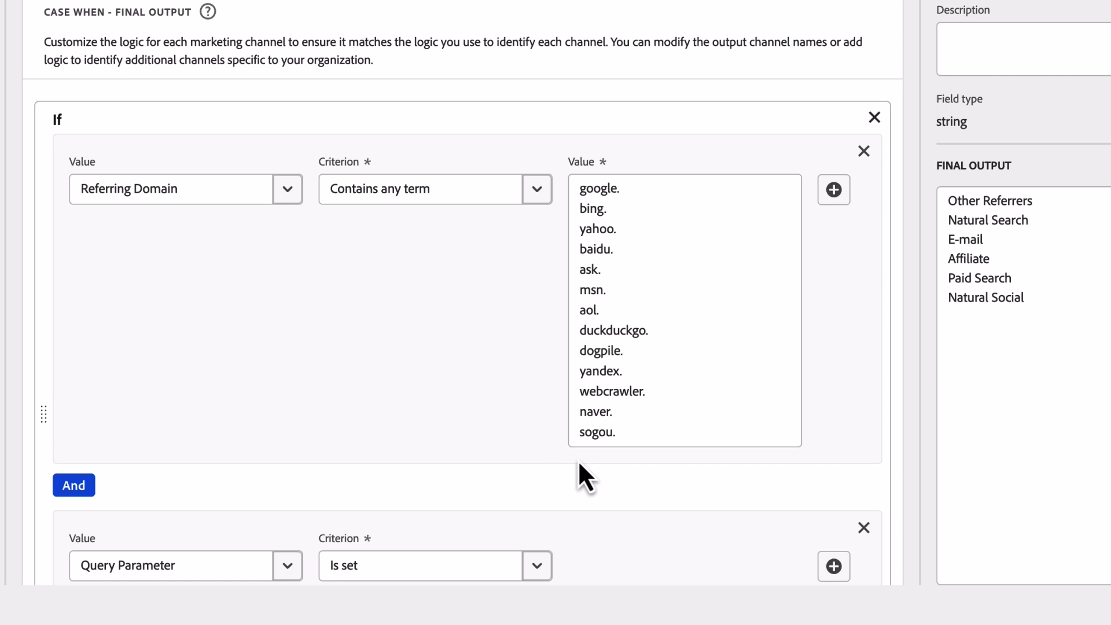
{"action": "scroll", "coordinate": [606, 377], "scroll_direction": "down", "scroll_amount": 9}
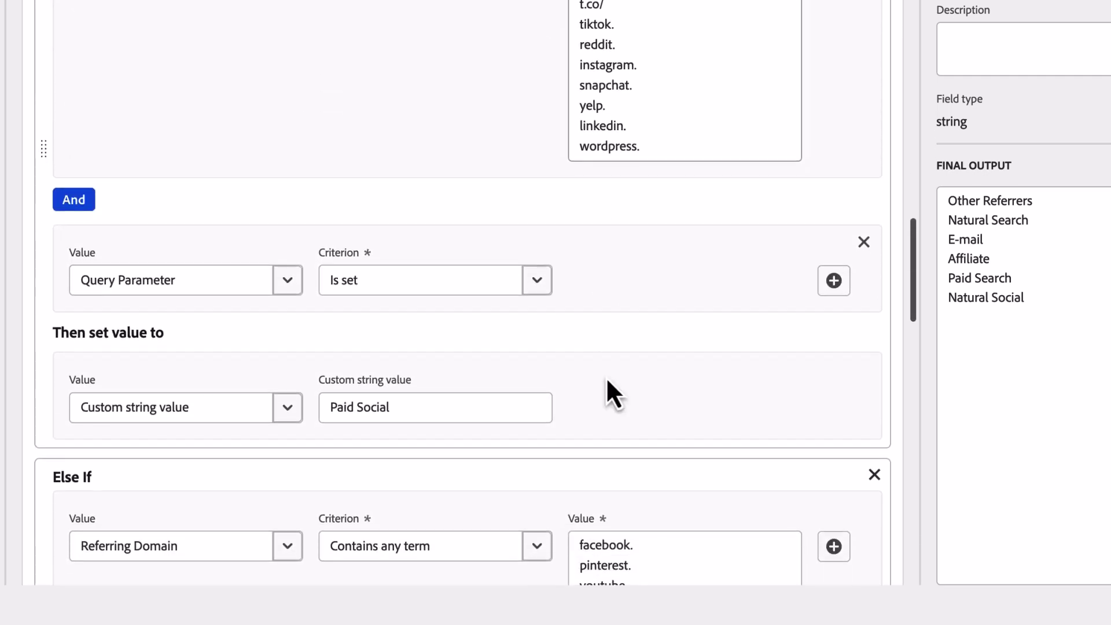
{"action": "scroll", "coordinate": [606, 377], "scroll_direction": "down", "scroll_amount": 15}
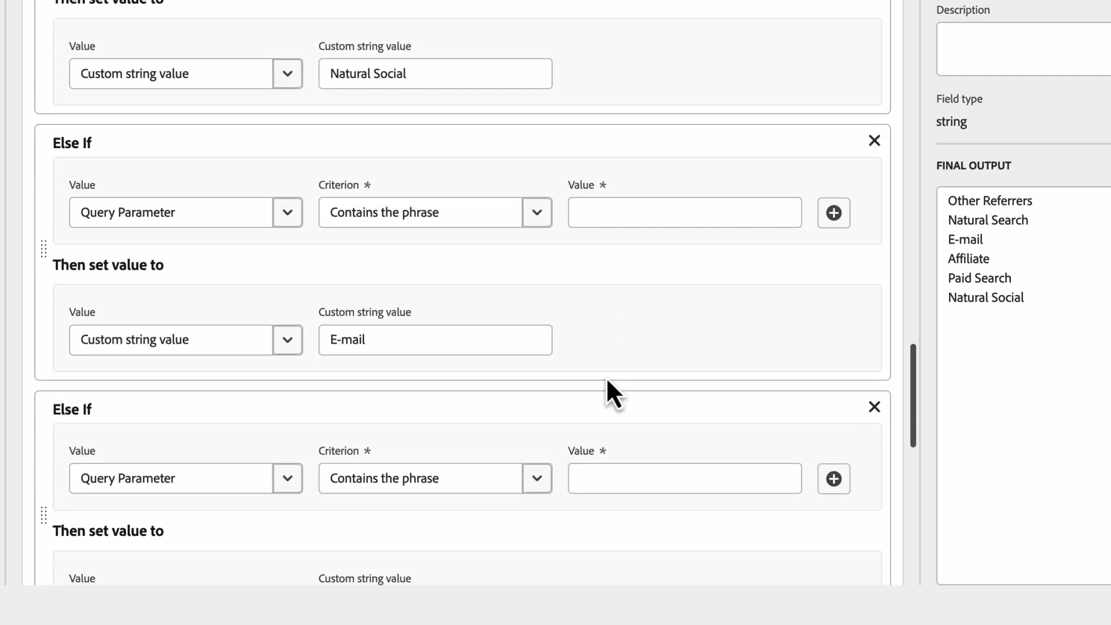
{"action": "left_click", "coordinate": [606, 223]}
{"action": "type", "text": "em_"}
{"action": "scroll", "coordinate": [606, 223], "scroll_direction": "down", "scroll_amount": 1}
{"action": "scroll", "coordinate": [610, 322], "scroll_direction": "down", "scroll_amount": 2}
{"action": "left_click", "coordinate": [610, 325]}
{"action": "type", "text": "dp_"}
Paste the four affiliate domains and adobesite.com into their Referring Domain rules
{"action": "scroll", "coordinate": [536, 524], "scroll_direction": "down", "scroll_amount": 2}
{"action": "left_click", "coordinate": [612, 514]}
{"action": "type", "text": "pricegrabber.com shopping.com shopzilla.com services.amazon.com/advertising"}
{"action": "scroll", "coordinate": [626, 478], "scroll_direction": "down", "scroll_amount": 4}
{"action": "scroll", "coordinate": [626, 481], "scroll_direction": "down", "scroll_amount": 3}
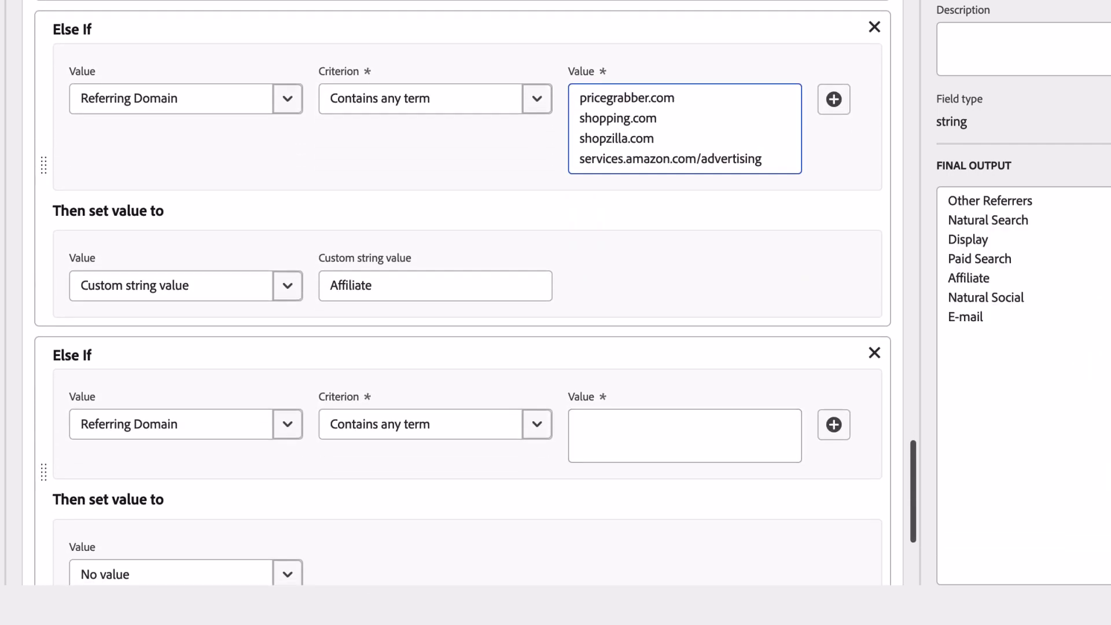
{"action": "left_click", "coordinate": [615, 435]}
{"action": "type", "text": "adobesite.com"}
{"action": "scroll", "coordinate": [614, 429], "scroll_direction": "down", "scroll_amount": 4}
{"action": "key", "text": "BackSpace"}
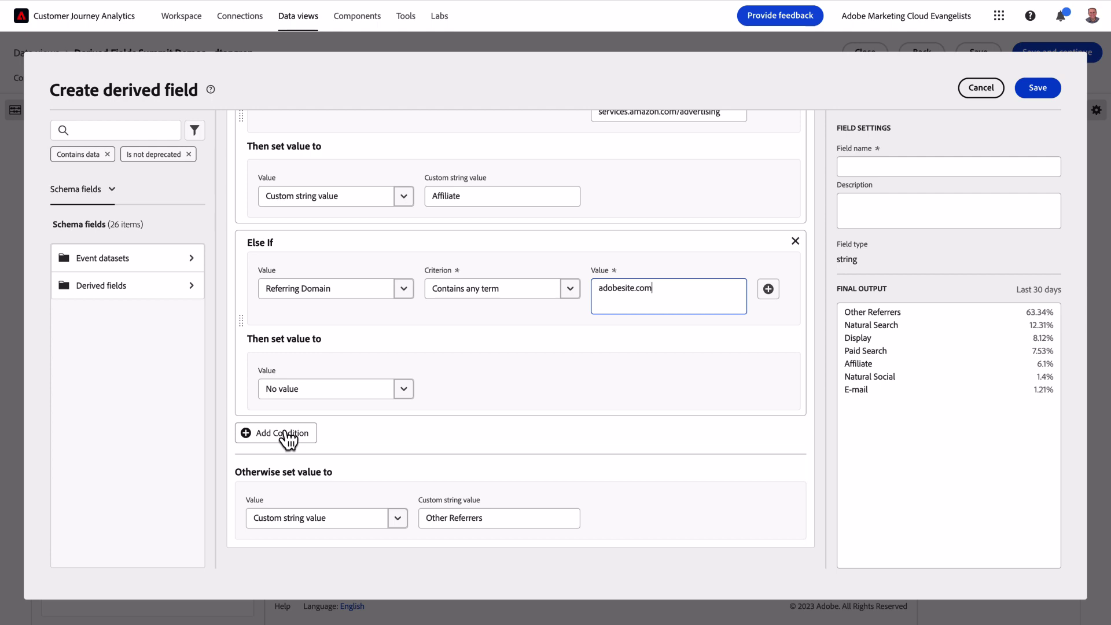
Add a Referring Domain 'Contains any term' rule outputting the custom value Other Referrers
{"action": "left_click", "coordinate": [286, 436]}
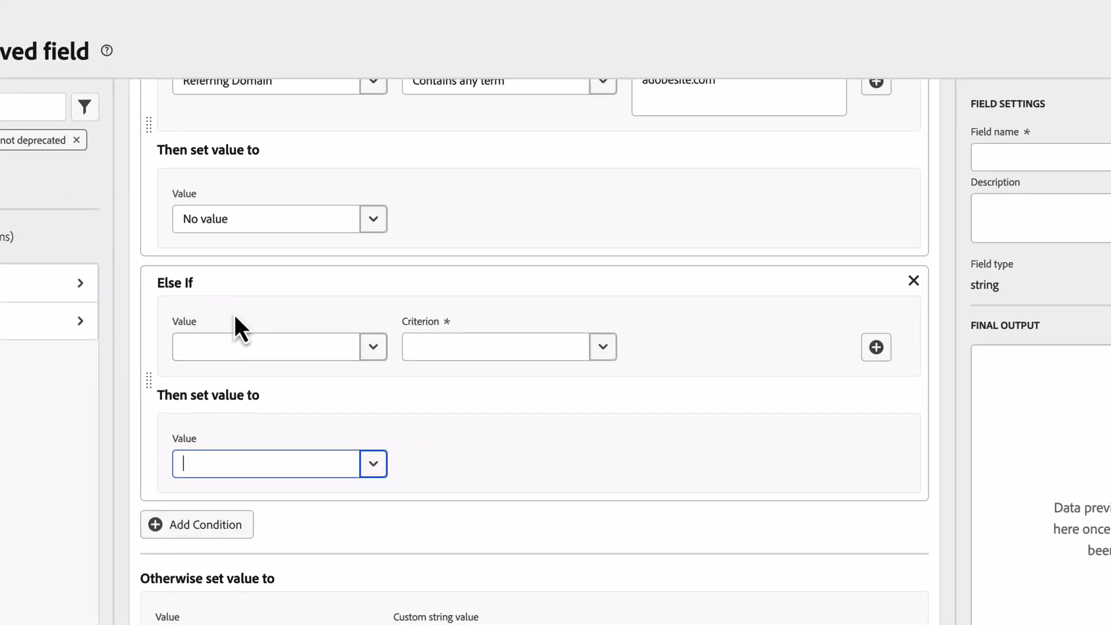
{"action": "left_click", "coordinate": [373, 348]}
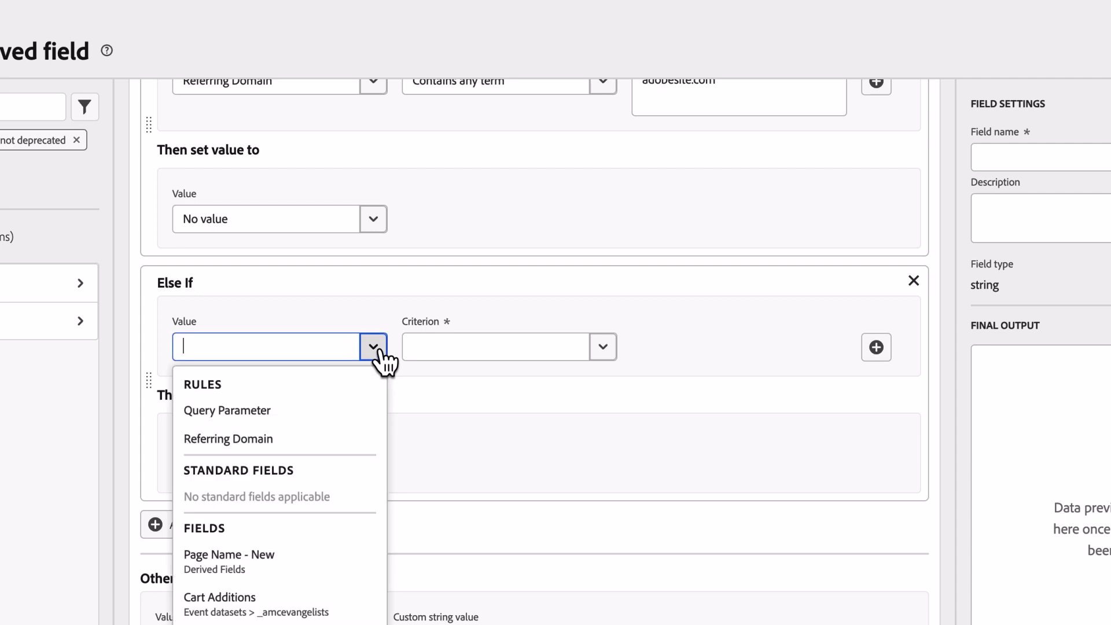
{"action": "left_click", "coordinate": [298, 441]}
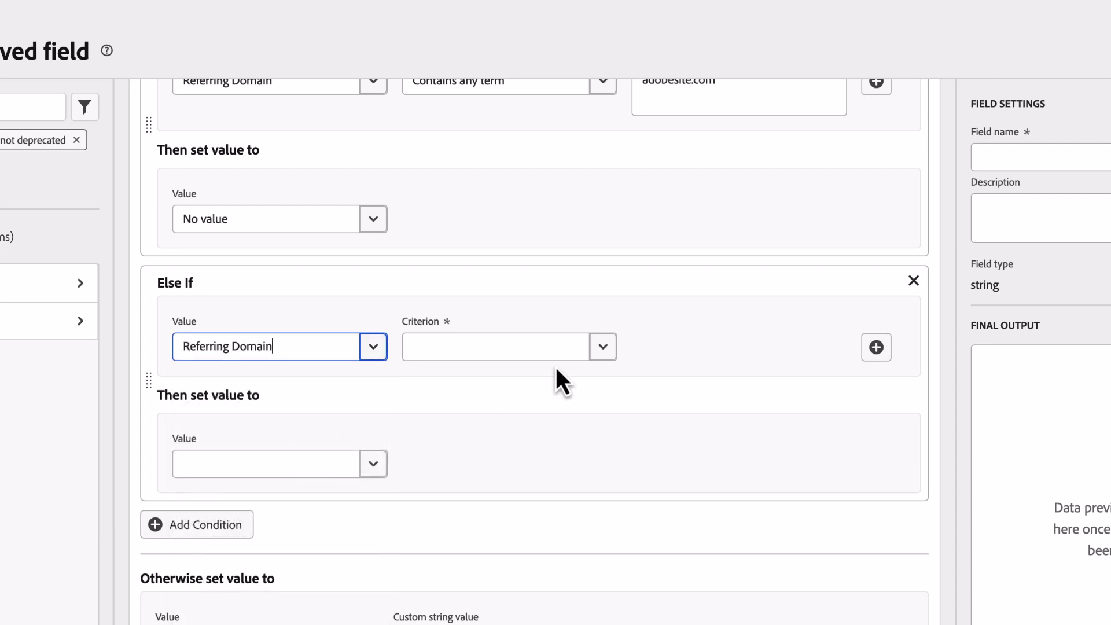
{"action": "left_click", "coordinate": [604, 348]}
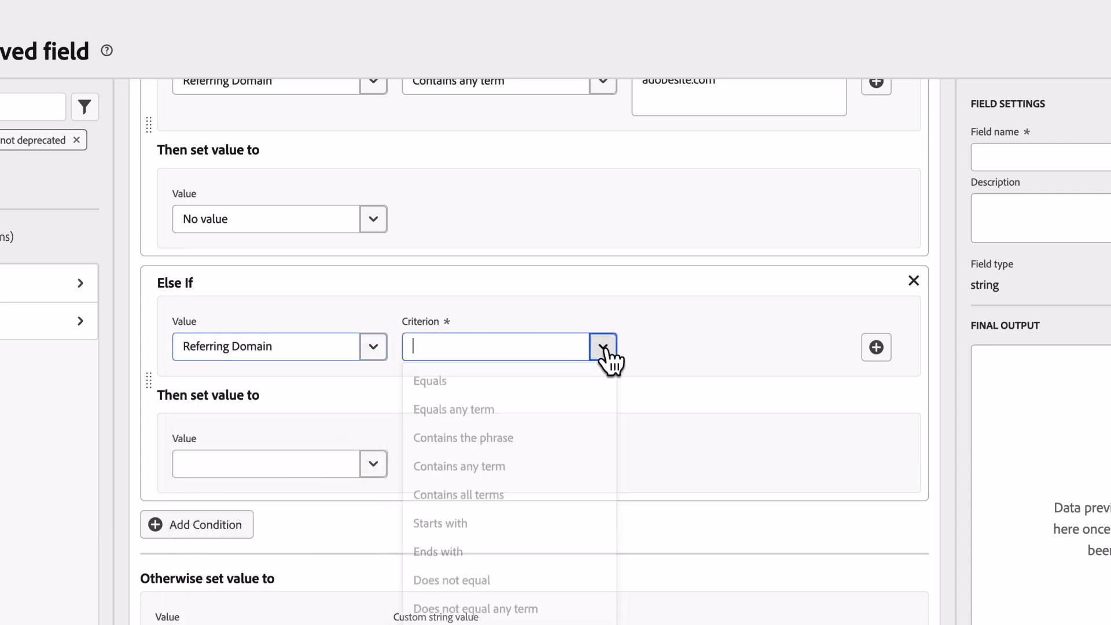
{"action": "left_click", "coordinate": [516, 467]}
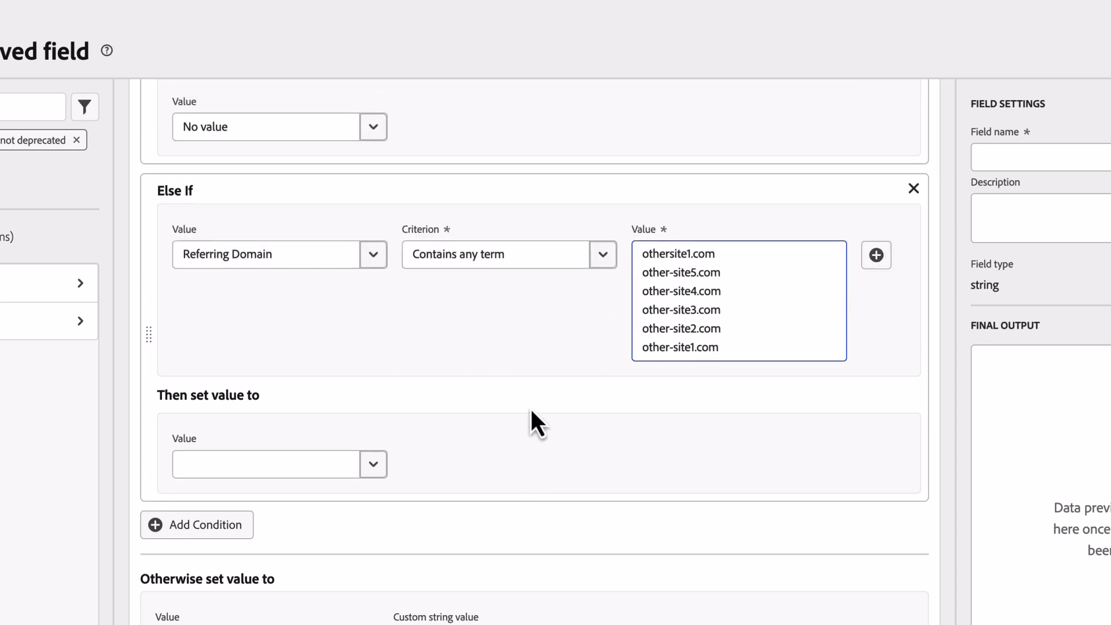
{"action": "left_click", "coordinate": [373, 464]}
{"action": "left_click", "coordinate": [236, 41]}
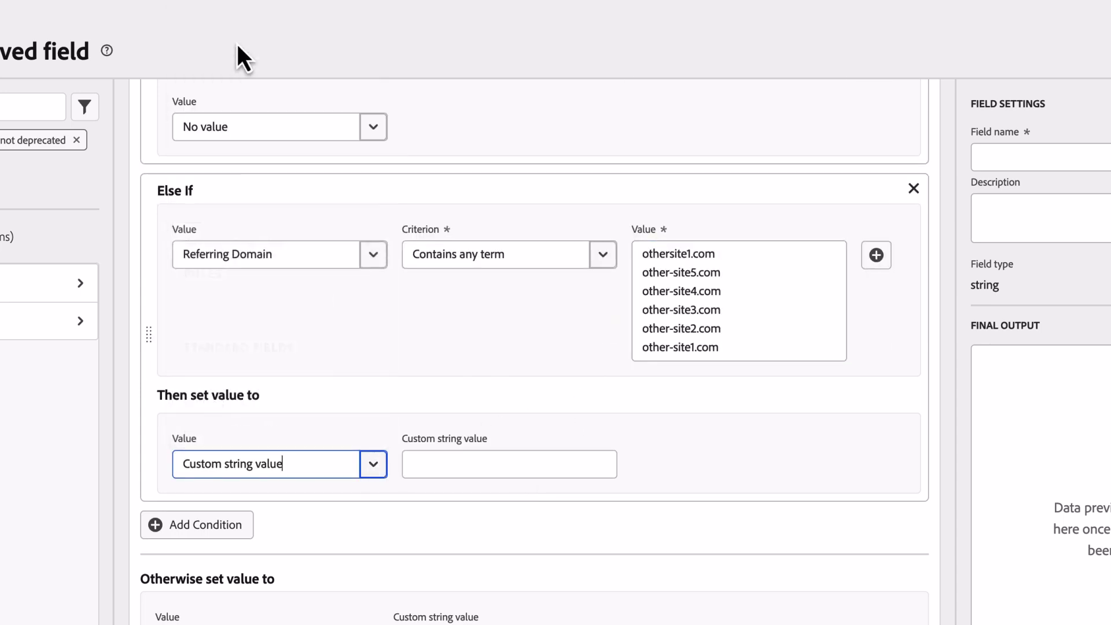
{"action": "left_click", "coordinate": [443, 464]}
{"action": "type", "text": "Other "}
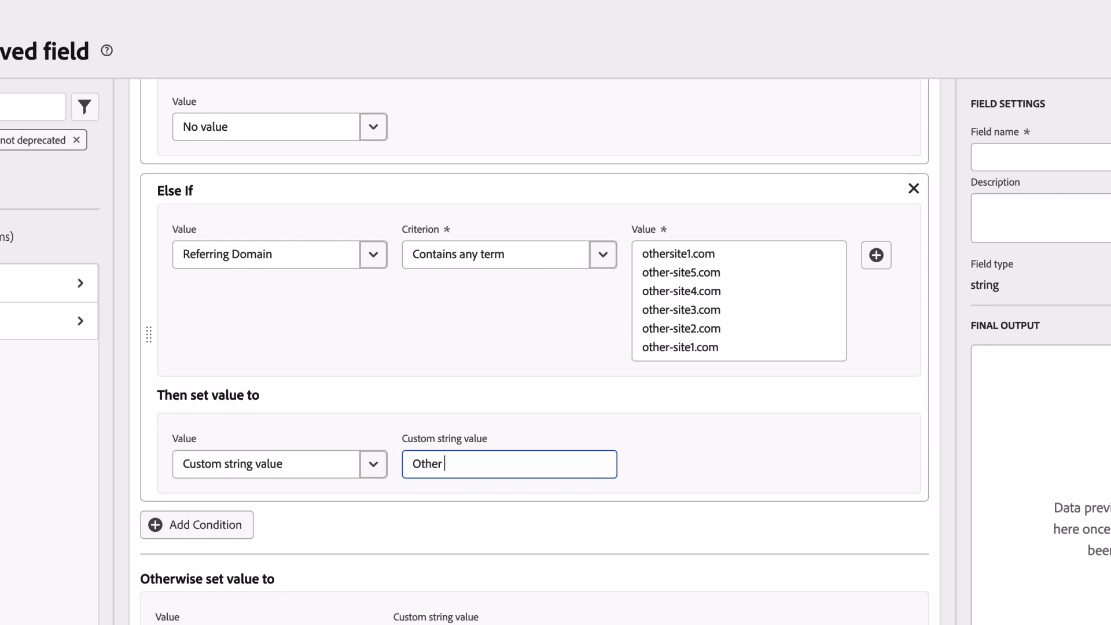
{"action": "type", "text": "Referrers"}
Set the Otherwise output to No value
{"action": "scroll", "coordinate": [446, 488], "scroll_direction": "down", "scroll_amount": 2}
{"action": "left_click", "coordinate": [365, 531]}
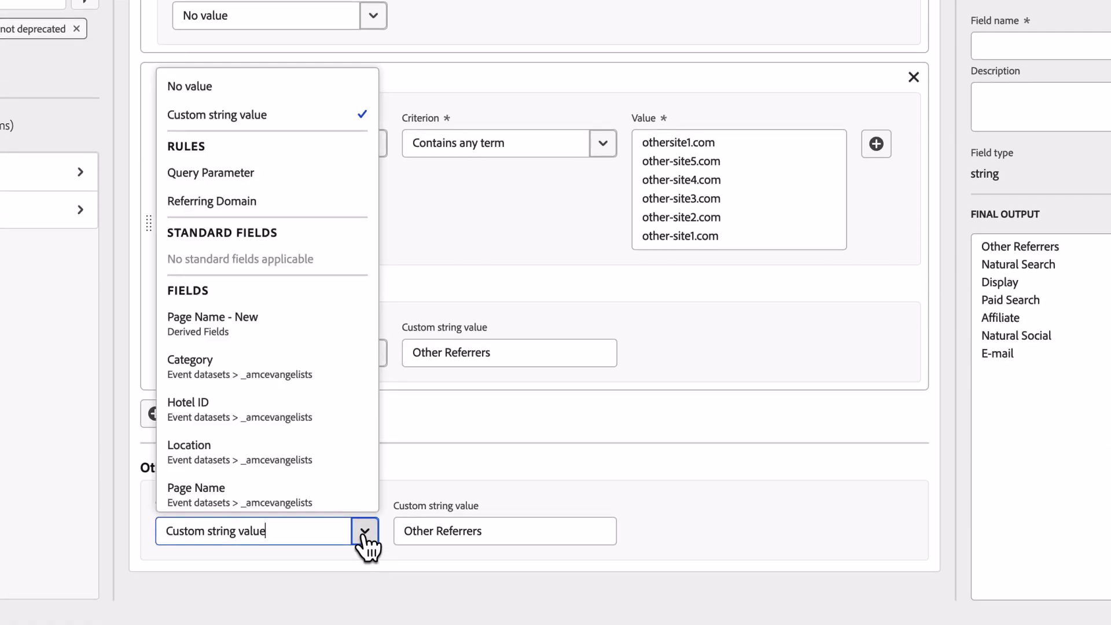
{"action": "left_click", "coordinate": [229, 87]}
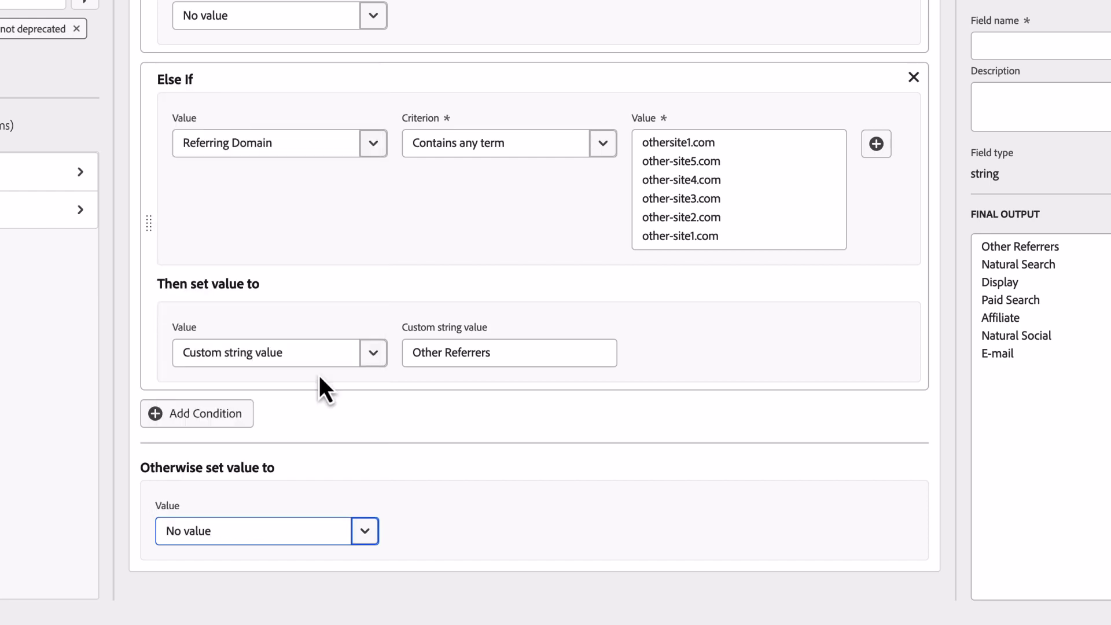
Save the field as Marketing Channels - Derived, add it to Dimensions, and save the data view
{"action": "left_click", "coordinate": [1042, 50]}
{"action": "type", "text": "Marketing Channel"}
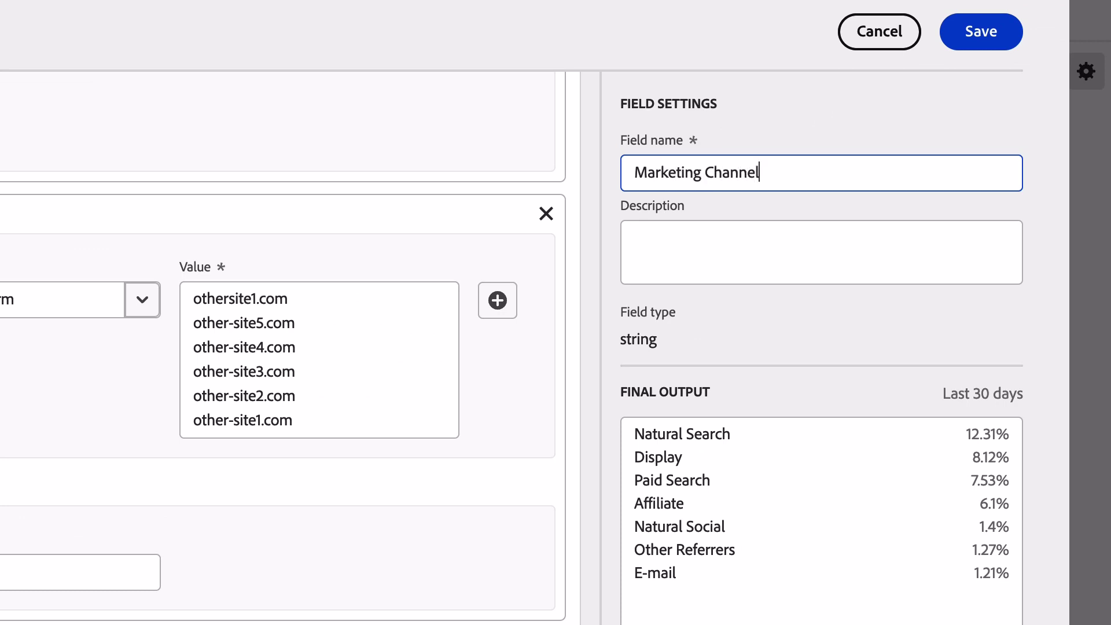
{"action": "type", "text": "s - Derived"}
{"action": "left_click", "coordinate": [981, 31]}
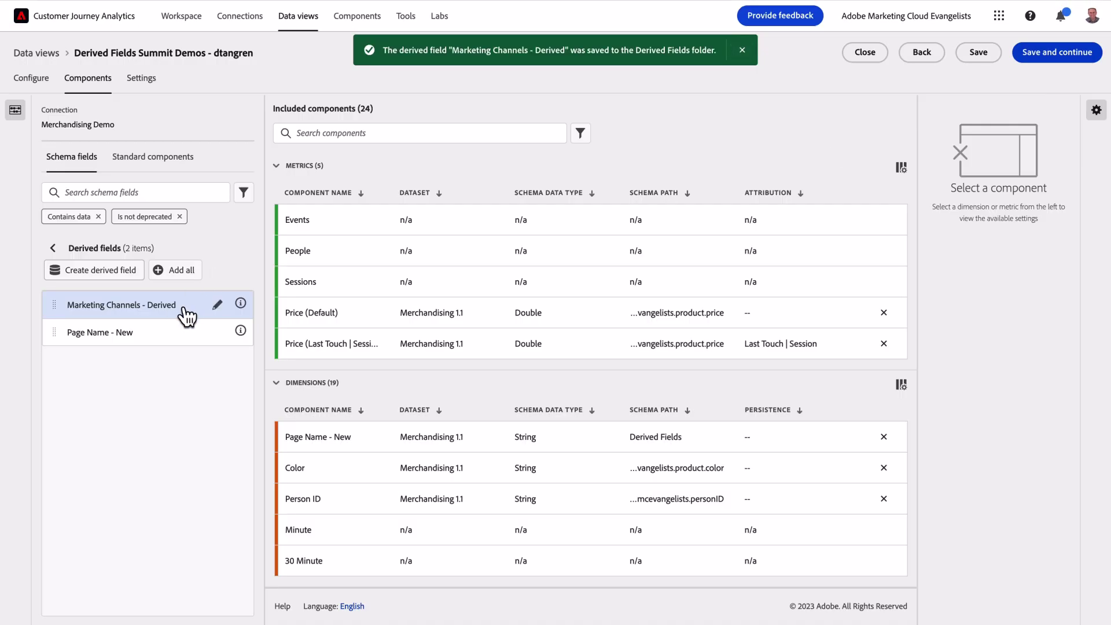
{"action": "left_click_drag", "start_coordinate": [210, 323], "coordinate": [470, 471]}
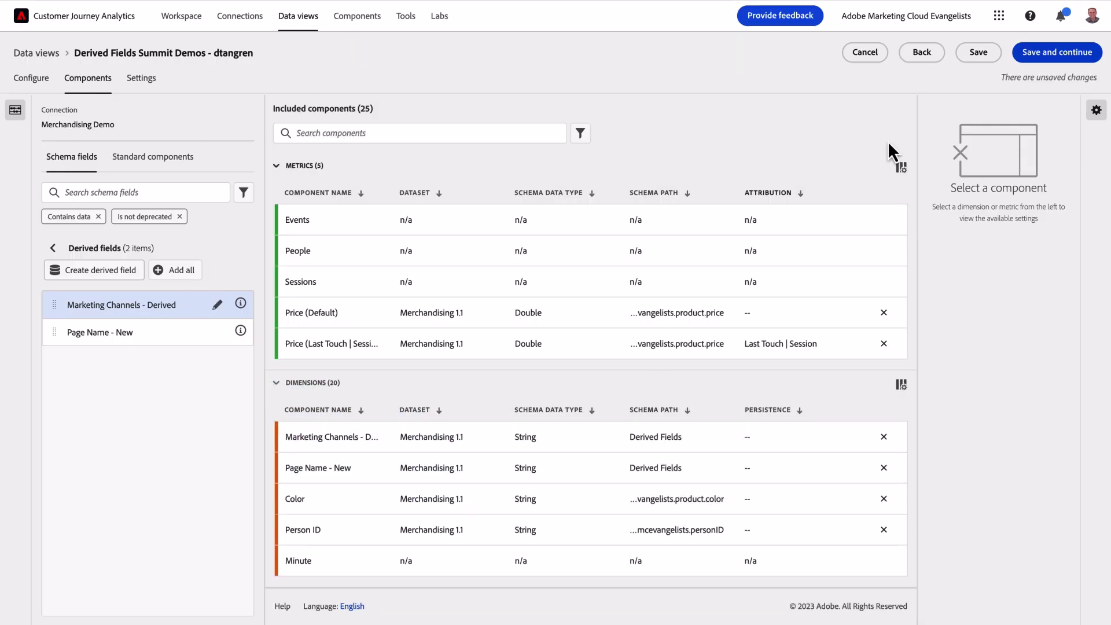
{"action": "left_click", "coordinate": [979, 52]}
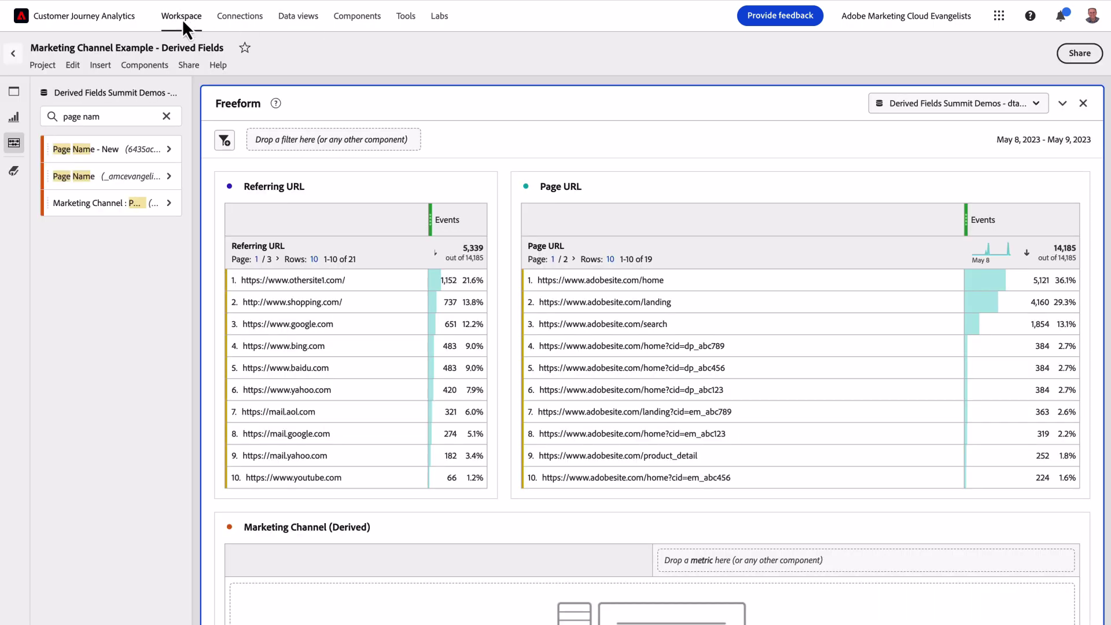
Refresh components, search 'marke', and drop Marketing Channels - Derived into the Marketing Channel (Derived) table rows
{"action": "left_click", "coordinate": [170, 68]}
{"action": "left_click", "coordinate": [189, 194]}
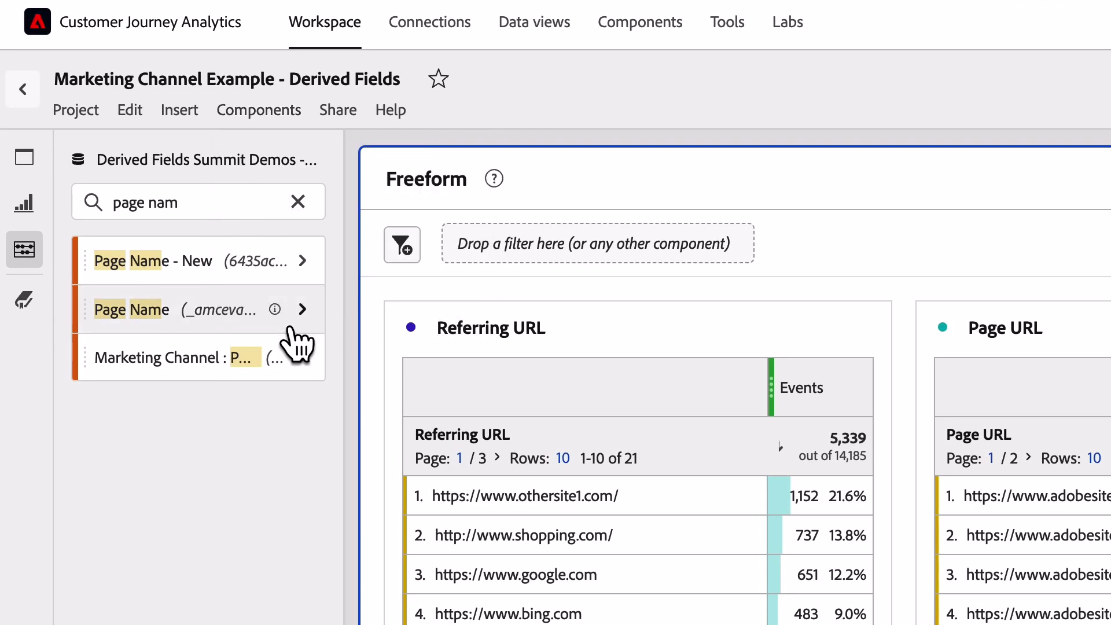
{"action": "triple_click", "coordinate": [152, 212]}
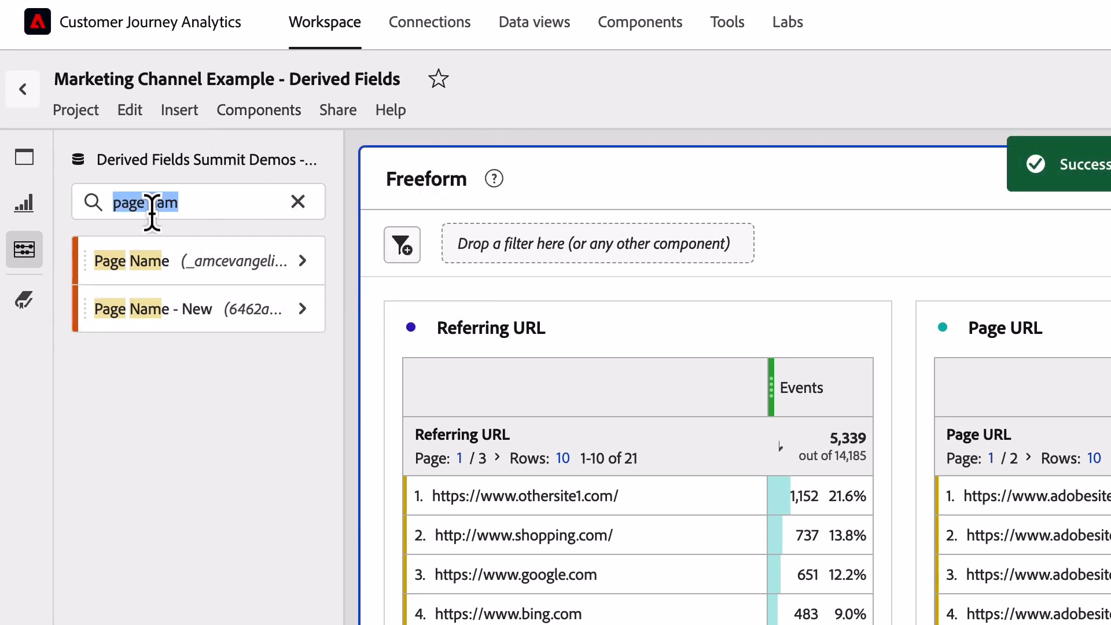
{"action": "type", "text": "marke"}
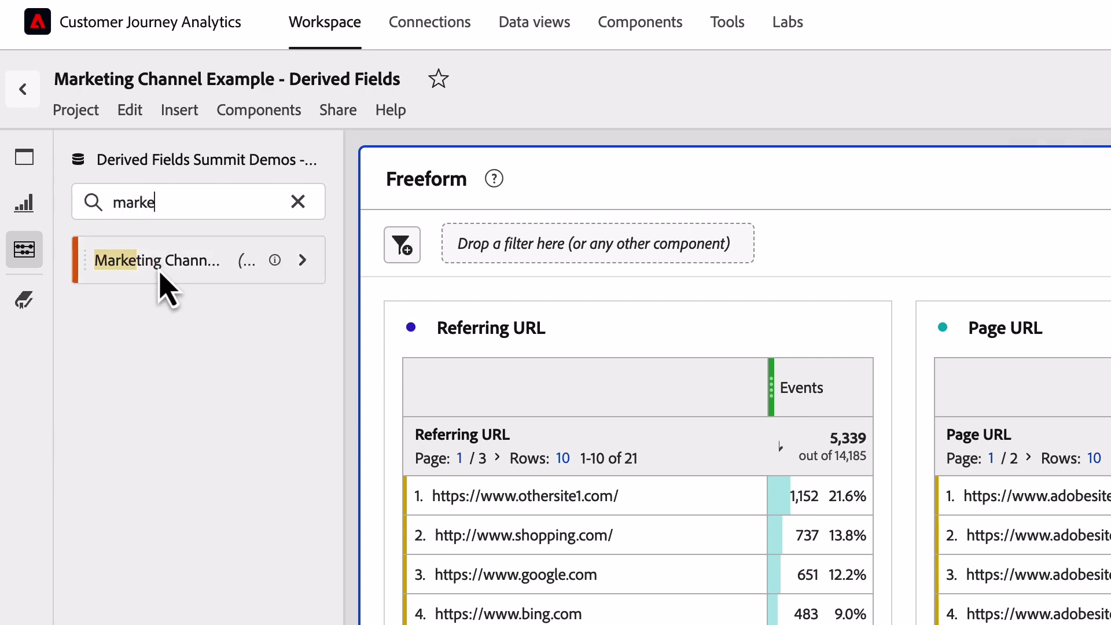
{"action": "left_click_drag", "start_coordinate": [160, 274], "coordinate": [978, 624]}
{"action": "left_click_drag", "start_coordinate": [546, 421], "coordinate": [546, 422]}
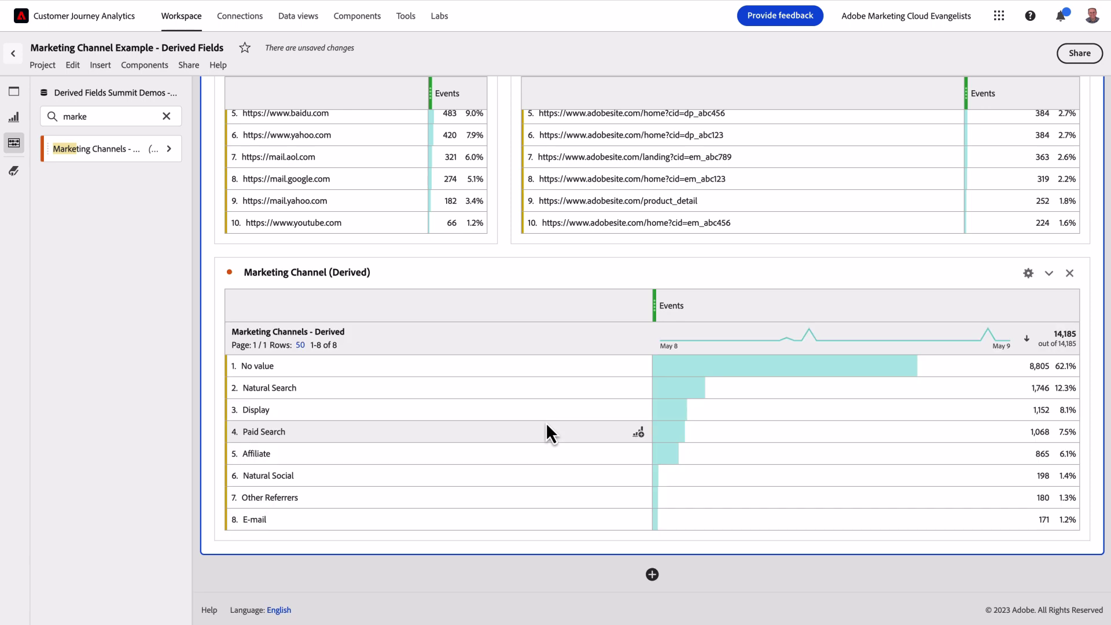